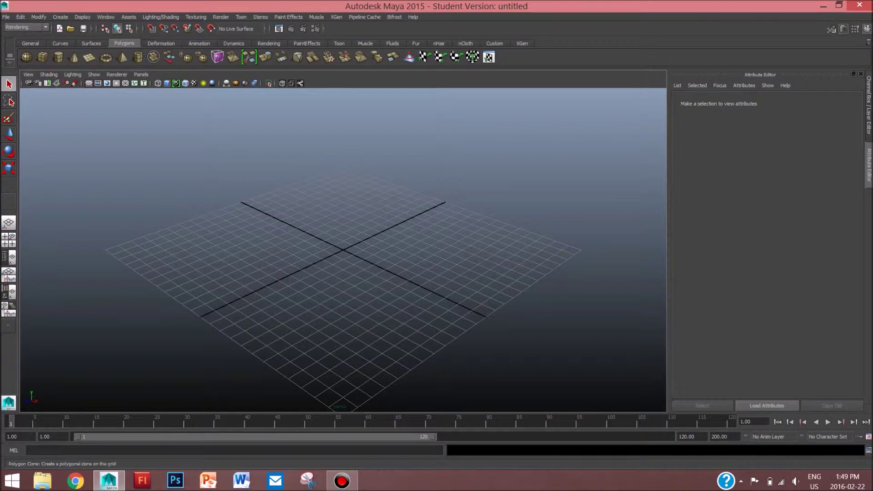
# Step: Create a low polygon box on the front half of the grid
pyautogui.click(43, 57)
pyautogui.moveTo(325, 249); pyautogui.dragTo(309, 330)
pyautogui.moveTo(309, 329); pyautogui.dragTo(310, 298)
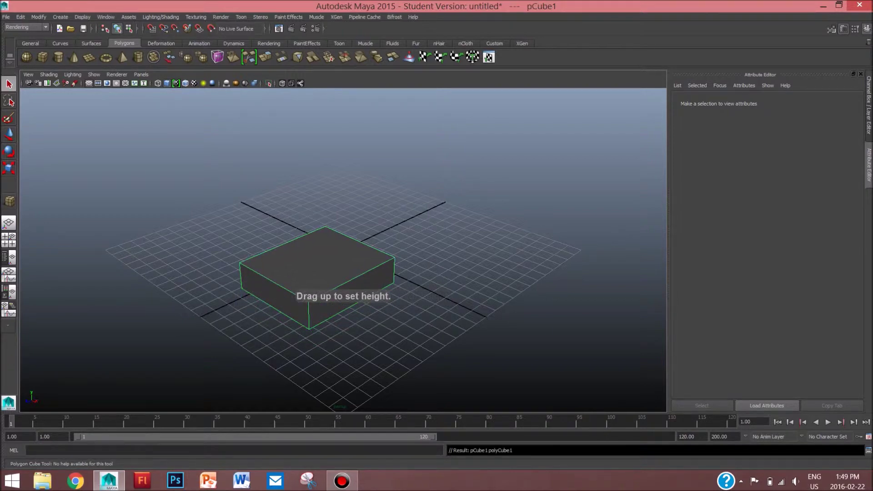
# Step: Select the box's top face and scale it along one axis until it collapses into a ridge
pyautogui.moveTo(308, 259); pyautogui.dragTo(308, 278, button='right')
pyautogui.click(307, 279)
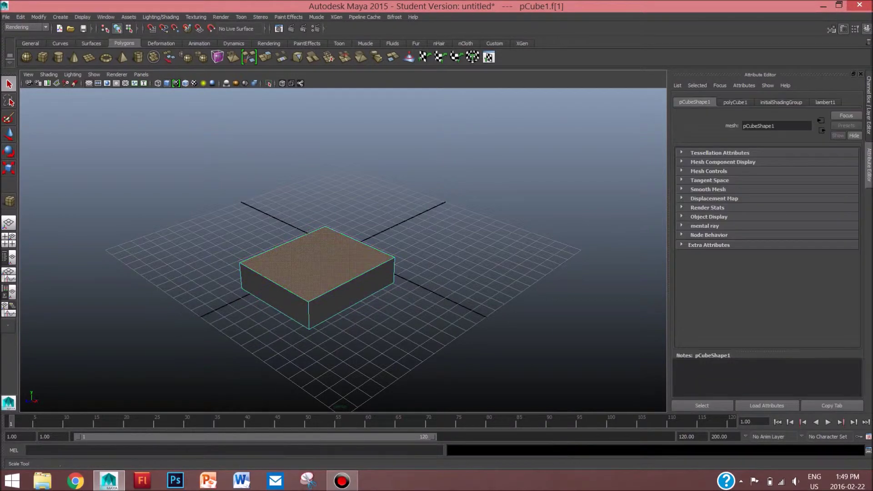
pyautogui.press('r')
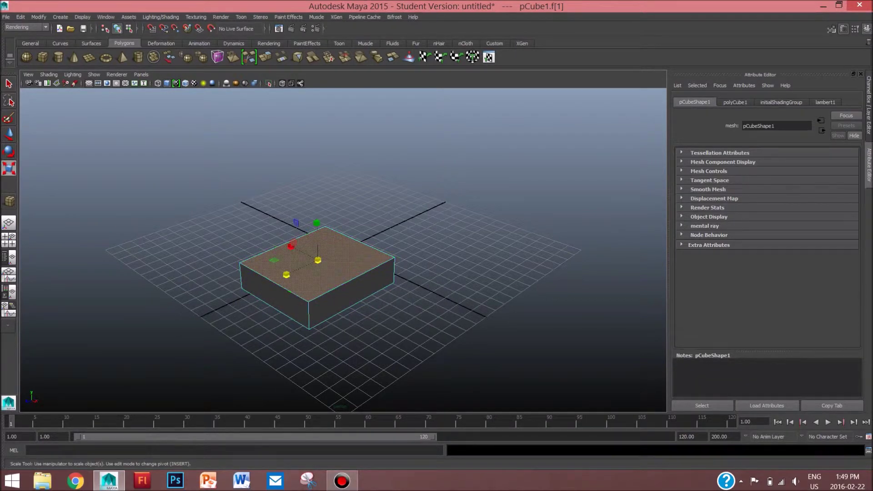
pyautogui.moveTo(287, 275); pyautogui.dragTo(317, 260)
# Step: Delete the box's faces except for one triangular end face
pyautogui.click(359, 227)
pyautogui.moveTo(502, 182); pyautogui.dragTo(221, 412)
pyautogui.press('Delete')
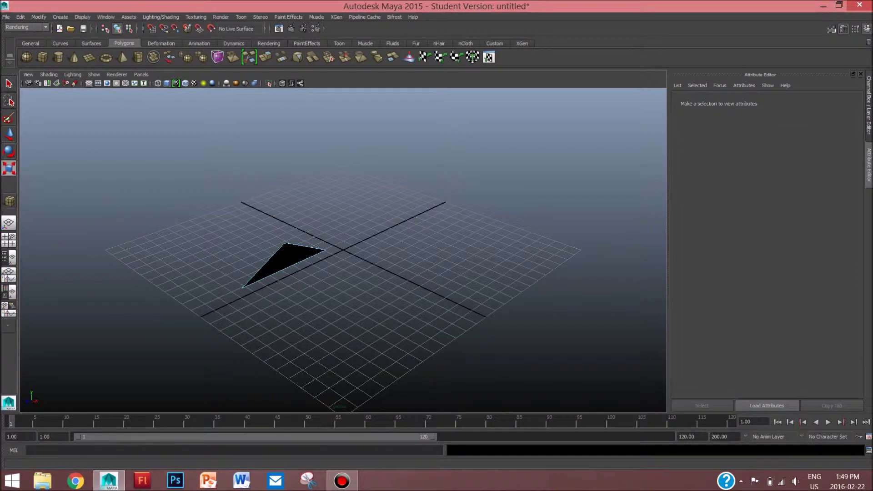
# Step: Return the remaining triangular mesh to object mode and delete it to empty the scene
pyautogui.moveTo(405, 171); pyautogui.dragTo(220, 325)
pyautogui.rightClick(285, 258)
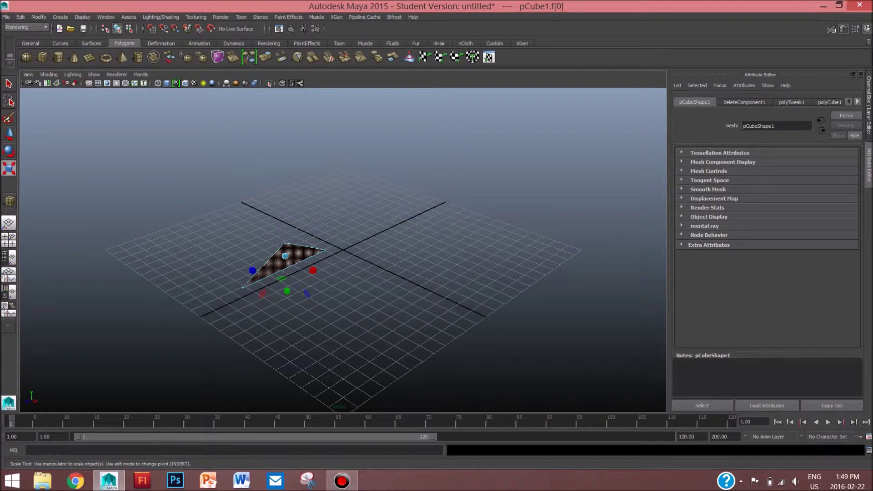
pyautogui.click(285, 256)
pyautogui.moveTo(299, 256); pyautogui.dragTo(339, 244, button='right')
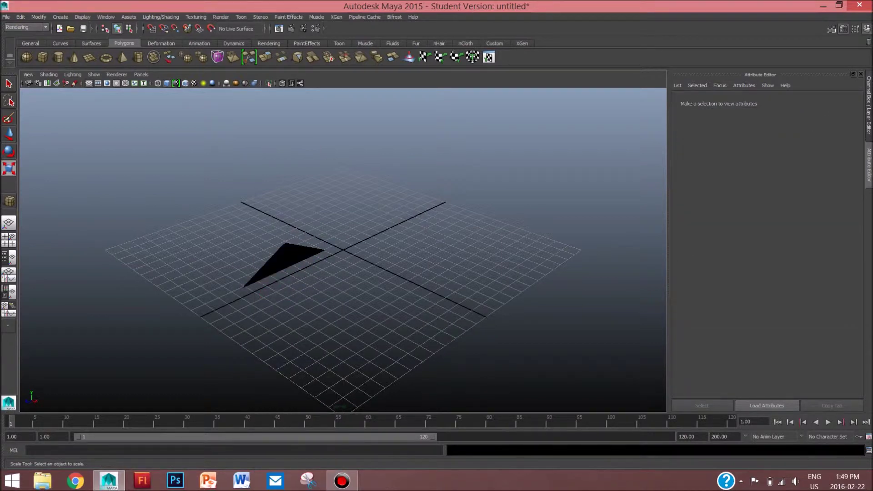
pyautogui.moveTo(398, 185); pyautogui.dragTo(269, 312)
pyautogui.press('Delete')
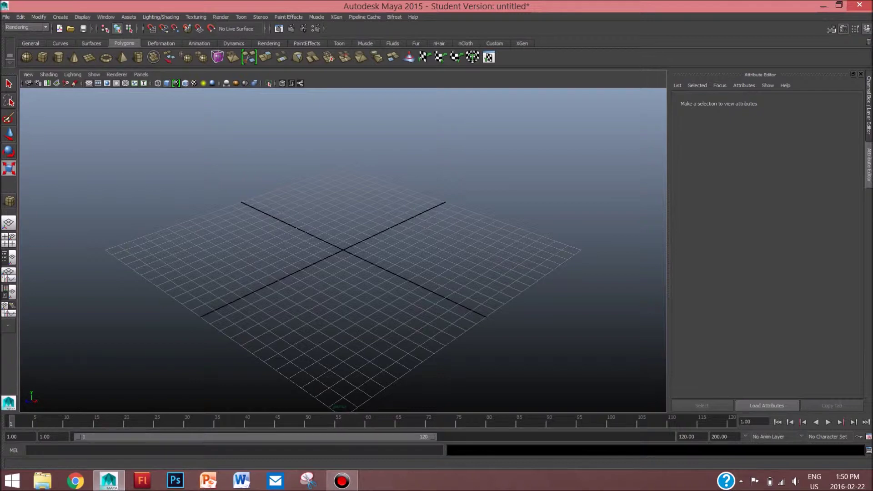
pyautogui.press('q')
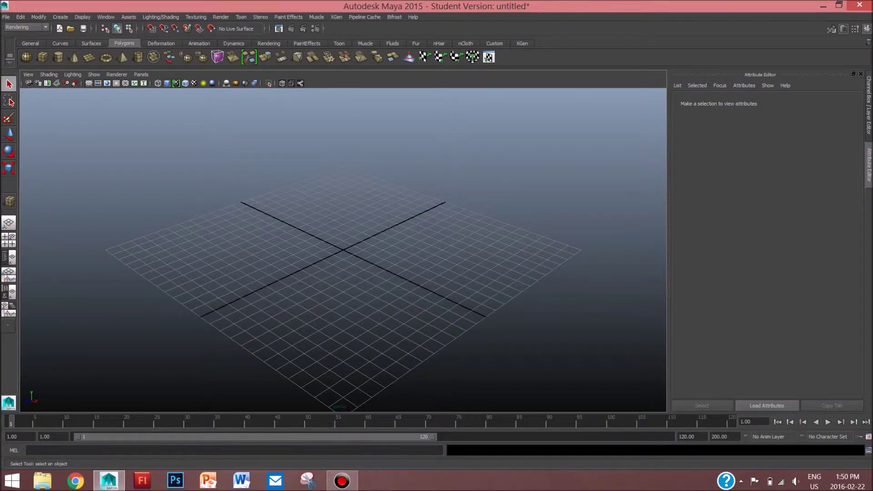
pyautogui.press('w')
pyautogui.moveTo(227, 190); pyautogui.dragTo(473, 269)
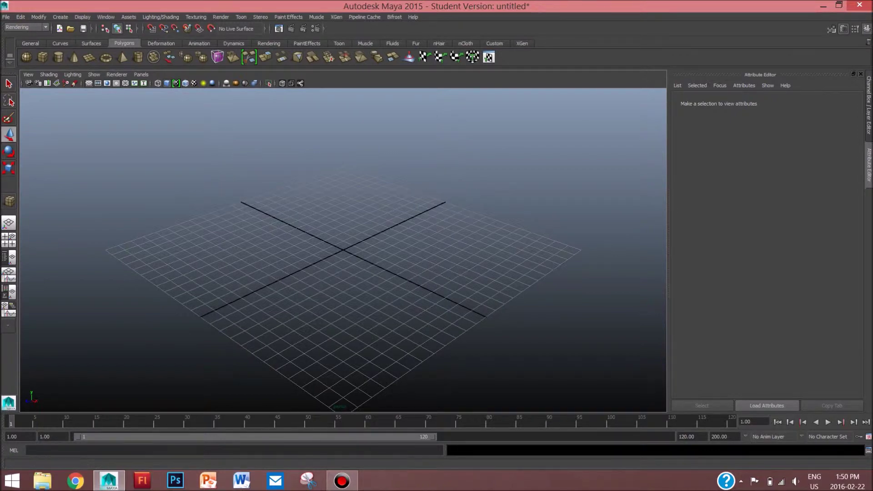
pyautogui.press('e')
pyautogui.press('e')
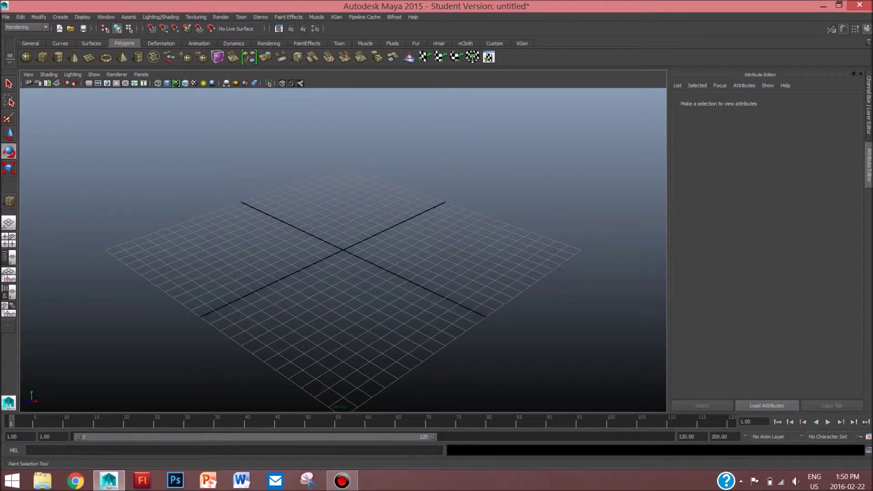
pyautogui.moveTo(26, 113); pyautogui.dragTo(168, 155)
pyautogui.press('space')
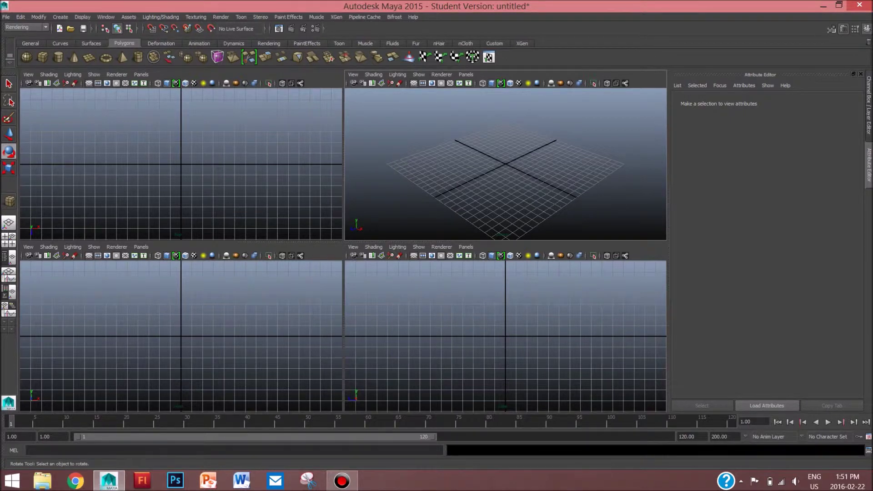
pyautogui.press('space')
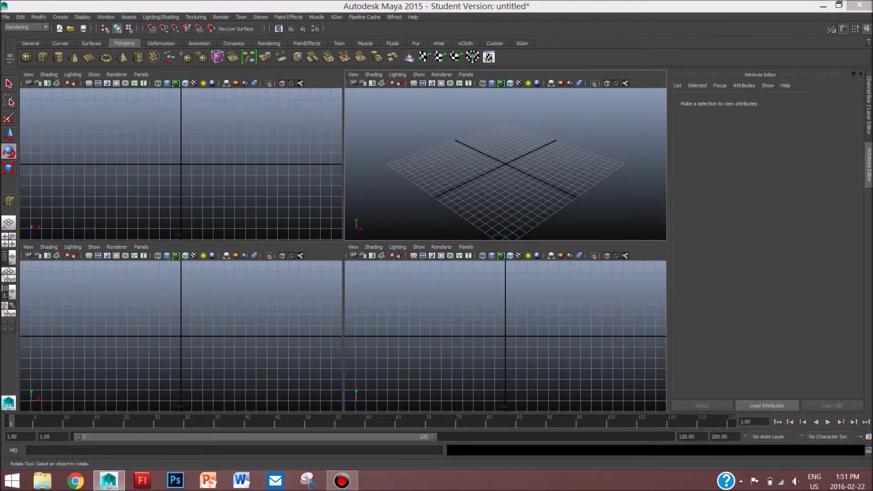
pyautogui.press('space')
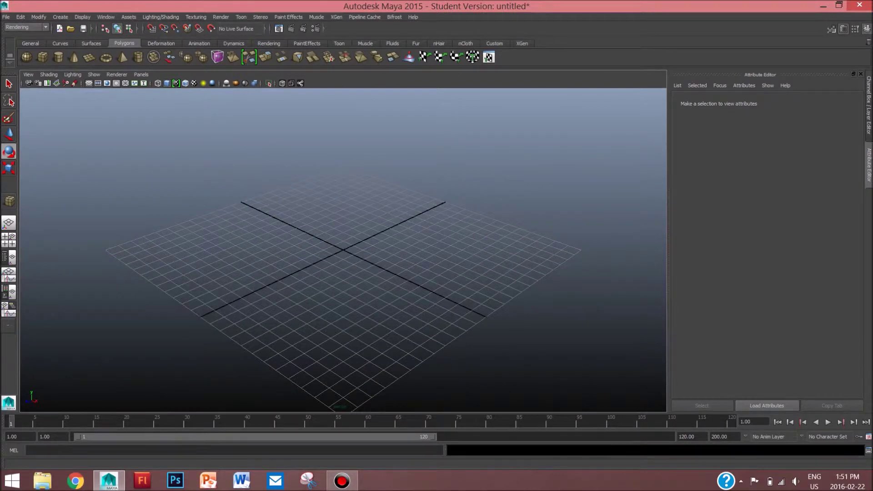
# Step: Create a large, low polygon box across the middle of the grid and activate the Select tool
pyautogui.click(43, 57)
pyautogui.moveTo(312, 209); pyautogui.dragTo(391, 340)
pyautogui.moveTo(391, 340); pyautogui.dragTo(392, 293)
pyautogui.click(9, 83)
# Step: Switch the box from edge to face selection mode and select all of its faces
pyautogui.rightClick(318, 235)
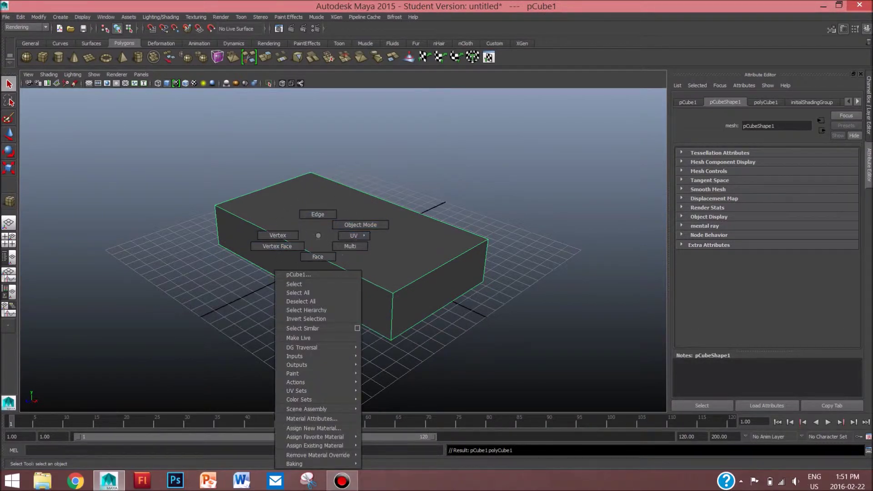
pyautogui.moveTo(324, 226); pyautogui.dragTo(318, 214, button='right')
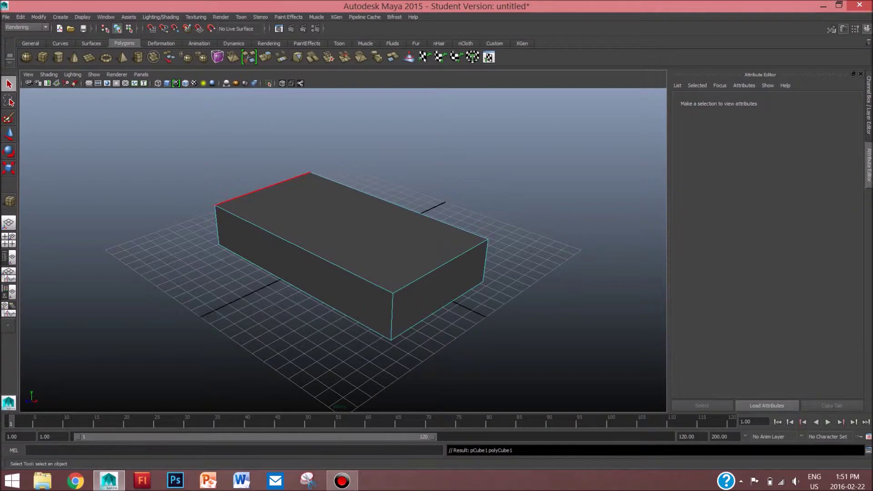
pyautogui.rightClick(339, 224)
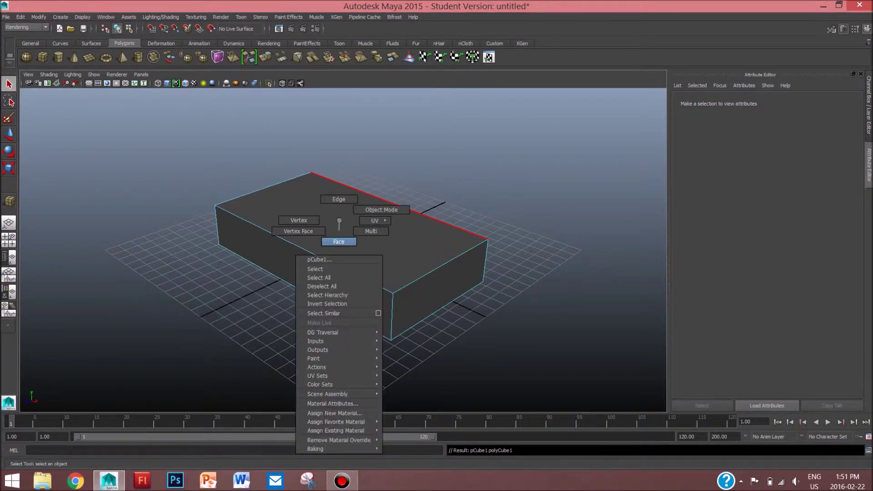
pyautogui.click(338, 241)
pyautogui.moveTo(326, 233)
pyautogui.mouseDown(button='right')
pyautogui.moveTo(324, 443)
pyautogui.moveTo(323, 298)
pyautogui.moveTo(337, 242)
pyautogui.mouseUp(button='right')
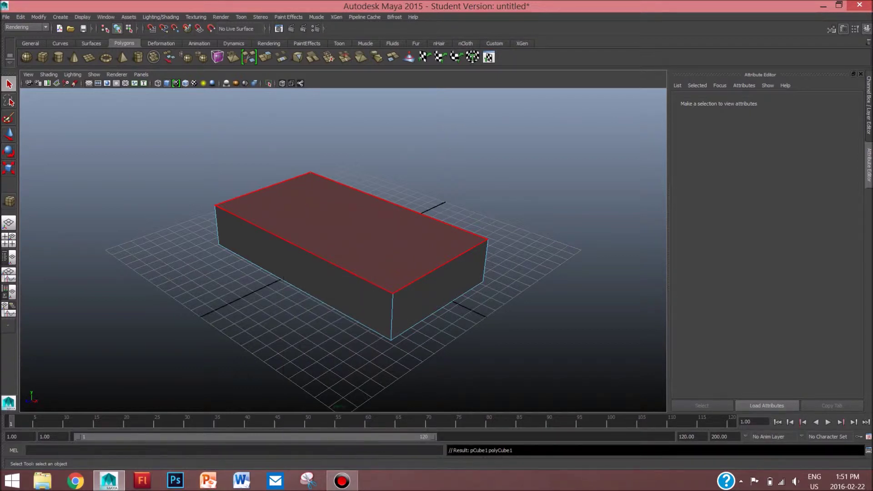
pyautogui.moveTo(568, 138); pyautogui.dragTo(106, 362)
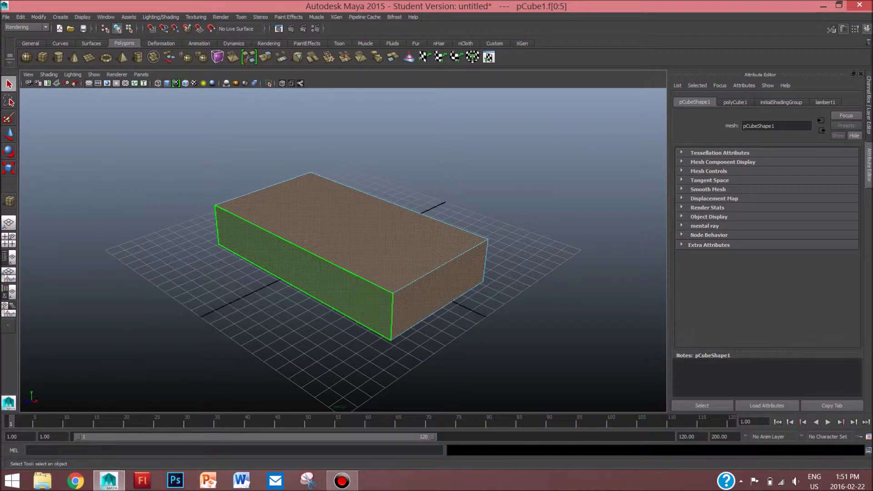
# Step: Return the box to object mode and delete the whole object
pyautogui.moveTo(374, 263); pyautogui.dragTo(423, 249, button='right')
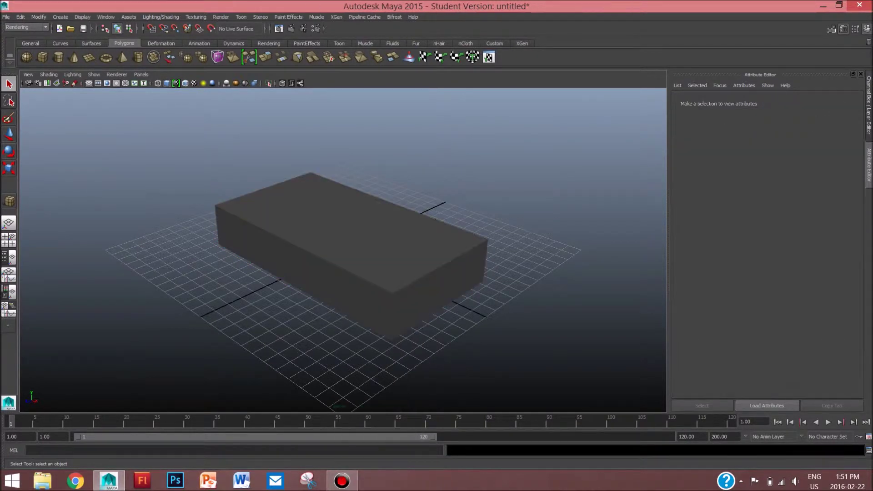
pyautogui.click(363, 259)
pyautogui.press('Delete')
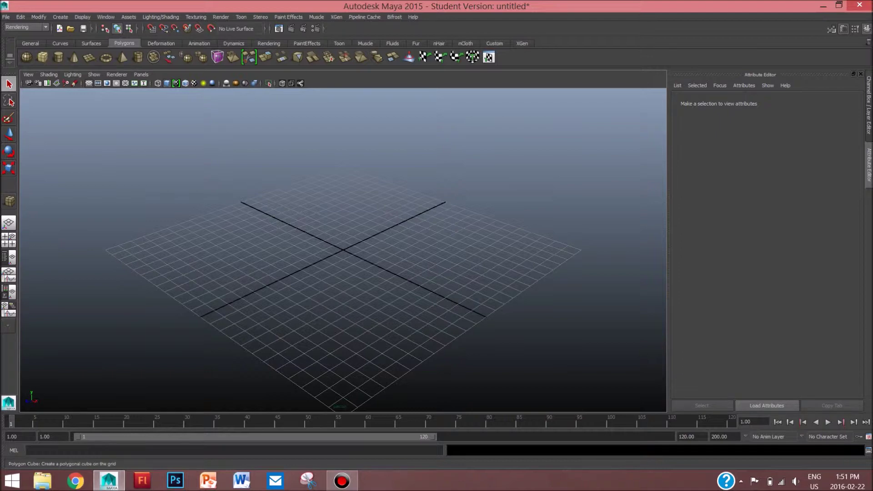
# Step: Create a long, tall polygon box along the rear side of the grid
pyautogui.click(43, 57)
pyautogui.moveTo(202, 194); pyautogui.dragTo(391, 192)
pyautogui.scroll(-3, 392, 191)
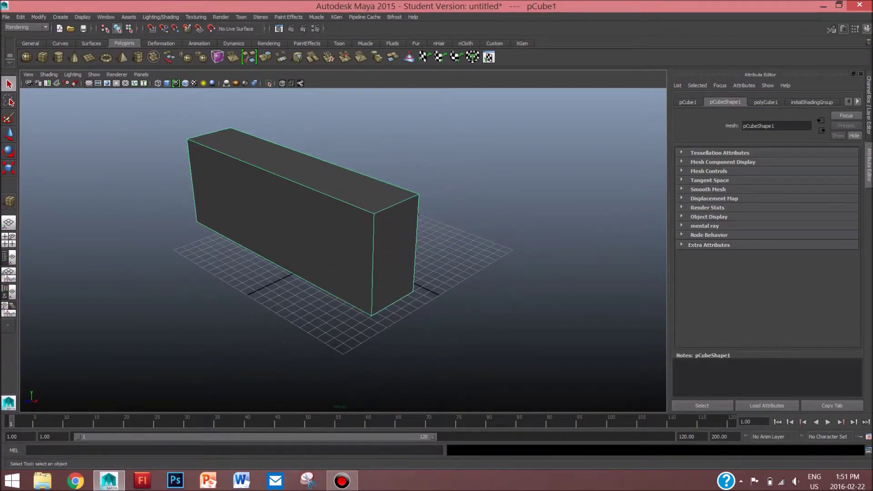
# Step: Rotate the box about 60 degrees around the vertical Y axis, then activate the Move tool
pyautogui.moveTo(479, 98); pyautogui.dragTo(59, 294)
pyautogui.press('e')
pyautogui.moveTo(272, 226); pyautogui.dragTo(315, 224)
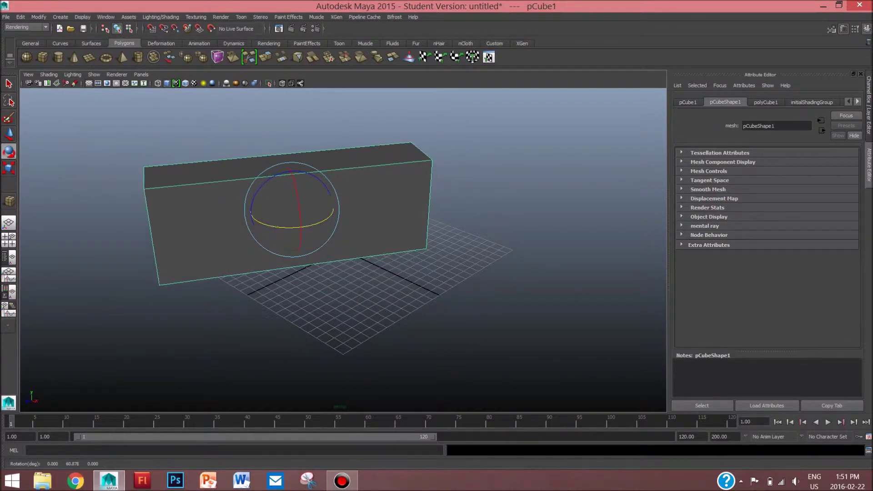
pyautogui.press('w')
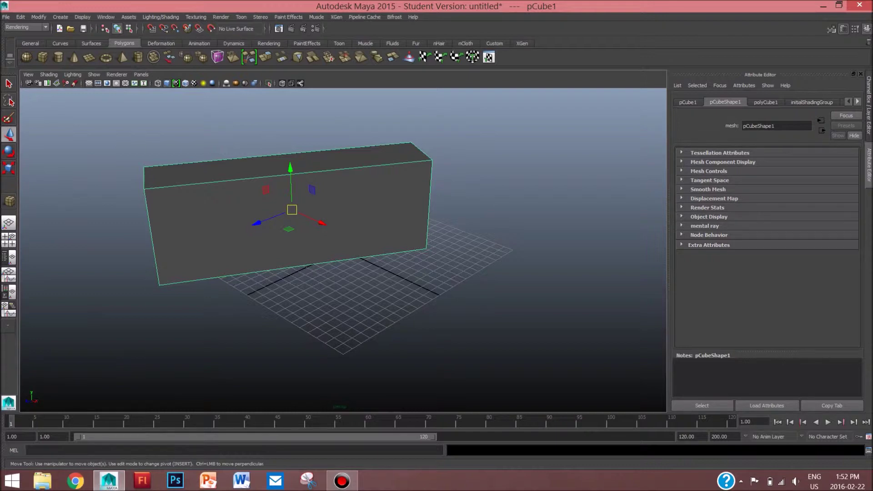
# Step: Examine the rotated box and its position over the grid from several angles and distances
pyautogui.press('alt')
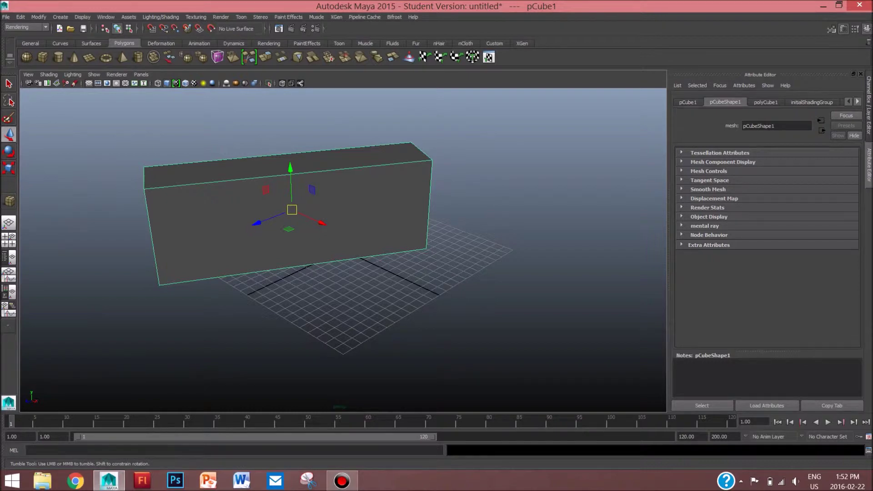
pyautogui.keyDown('alt'); pyautogui.moveTo(345, 205); pyautogui.dragTo(343, 250); pyautogui.keyUp('alt')
pyautogui.keyDown('alt'); pyautogui.moveTo(343, 249); pyautogui.dragTo(340, 255, button='middle'); pyautogui.keyUp('alt')
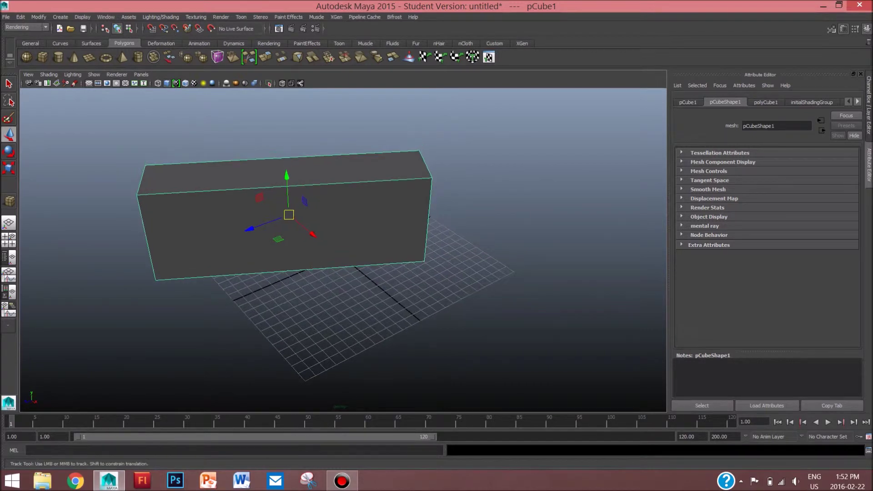
pyautogui.keyDown('alt'); pyautogui.moveTo(318, 282); pyautogui.dragTo(375, 227); pyautogui.keyUp('alt')
pyautogui.keyDown('alt'); pyautogui.moveTo(386, 182); pyautogui.dragTo(289, 335, button='middle'); pyautogui.keyUp('alt')
pyautogui.keyDown('alt'); pyautogui.moveTo(337, 273); pyautogui.dragTo(287, 273, button='right'); pyautogui.keyUp('alt')
pyautogui.keyDown('alt'); pyautogui.moveTo(311, 241); pyautogui.dragTo(354, 234, button='right'); pyautogui.keyUp('alt')
pyautogui.moveTo(335, 245); pyautogui.dragTo(376, 198)
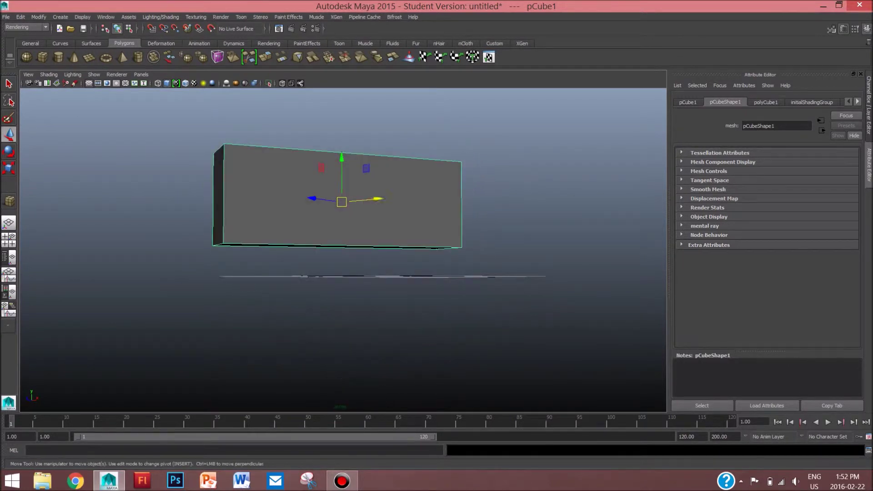
pyautogui.moveTo(342, 159); pyautogui.dragTo(362, 284)
pyautogui.moveTo(379, 249); pyautogui.dragTo(349, 239)
pyautogui.moveTo(286, 249); pyautogui.dragTo(330, 229)
# Step: Move the box along the X axis, away from the grid's centre, to about X -11.8
pyautogui.press('e')
pyautogui.click(343, 291)
pyautogui.keyDown('alt'); pyautogui.moveTo(344, 291); pyautogui.dragTo(374, 280); pyautogui.keyUp('alt')
pyautogui.click(318, 222)
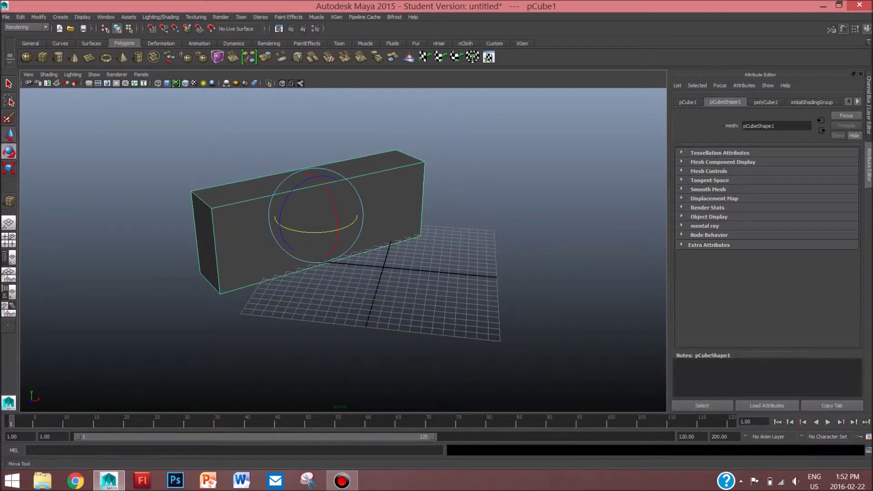
pyautogui.click(9, 134)
pyautogui.moveTo(359, 219); pyautogui.dragTo(328, 217)
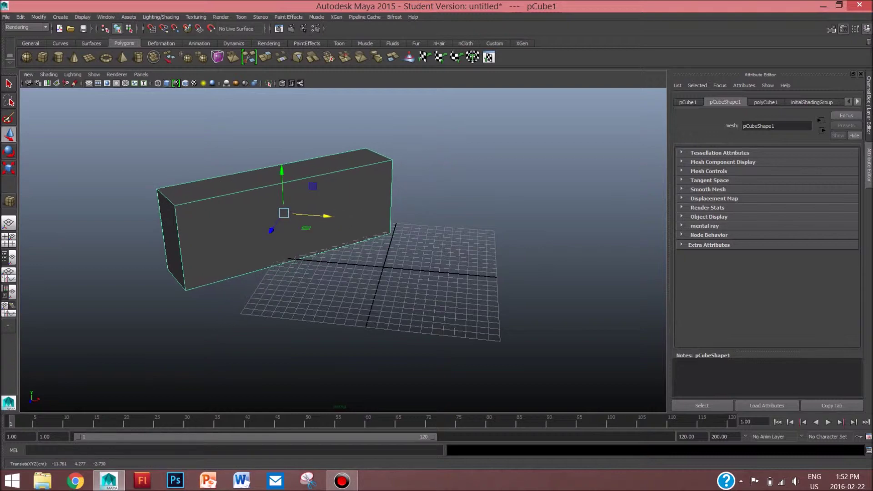
# Step: Scale the box along its depth only, making it a thin wall panel
pyautogui.click(338, 297)
pyautogui.keyDown('alt'); pyautogui.moveTo(339, 298); pyautogui.dragTo(318, 324); pyautogui.keyUp('alt')
pyautogui.click(298, 213)
pyautogui.click(9, 168)
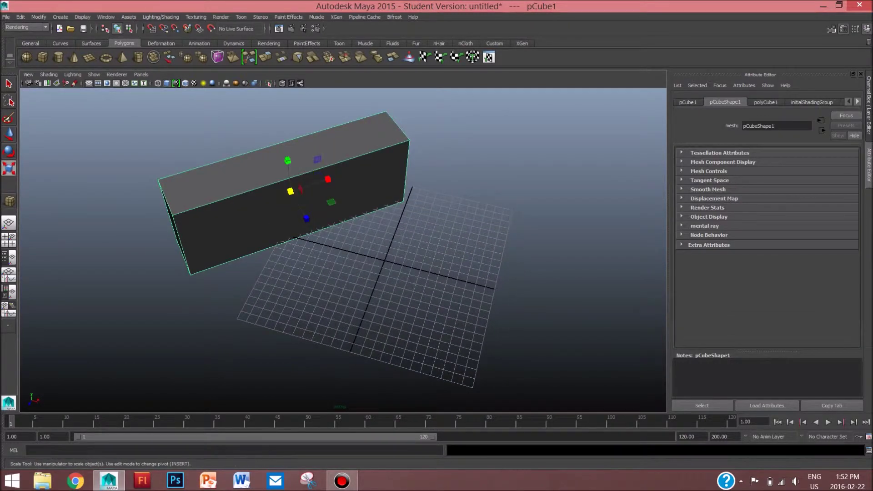
pyautogui.moveTo(290, 191); pyautogui.dragTo(290, 191)
pyautogui.press('w')
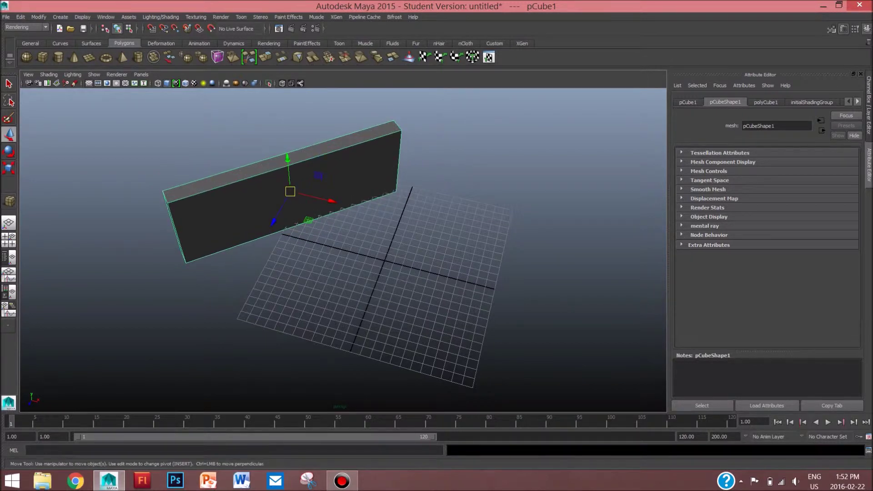
# Step: Scale the wall panel along the vertical axis to make it roughly twice as tall
pyautogui.click(455, 160)
pyautogui.keyDown('alt'); pyautogui.moveTo(400, 200); pyautogui.dragTo(392, 160); pyautogui.keyUp('alt')
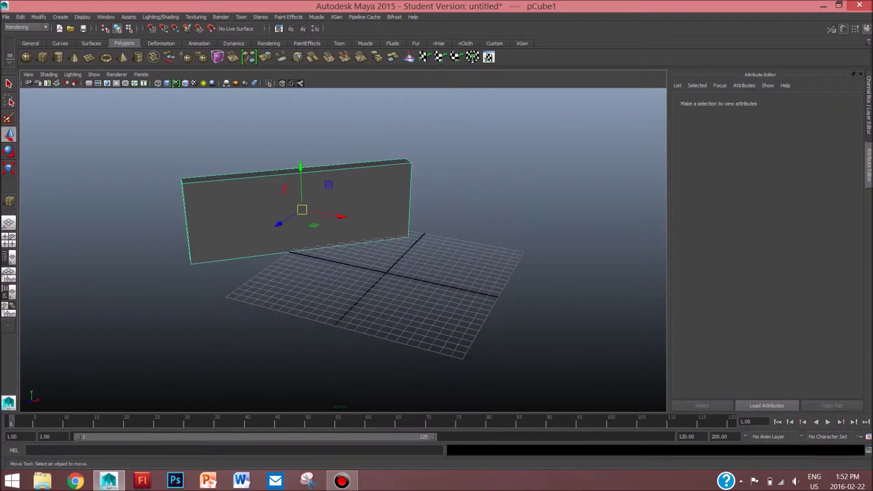
pyautogui.click(337, 195)
pyautogui.press('r')
pyautogui.moveTo(301, 170); pyautogui.dragTo(301, 130)
pyautogui.click(455, 152)
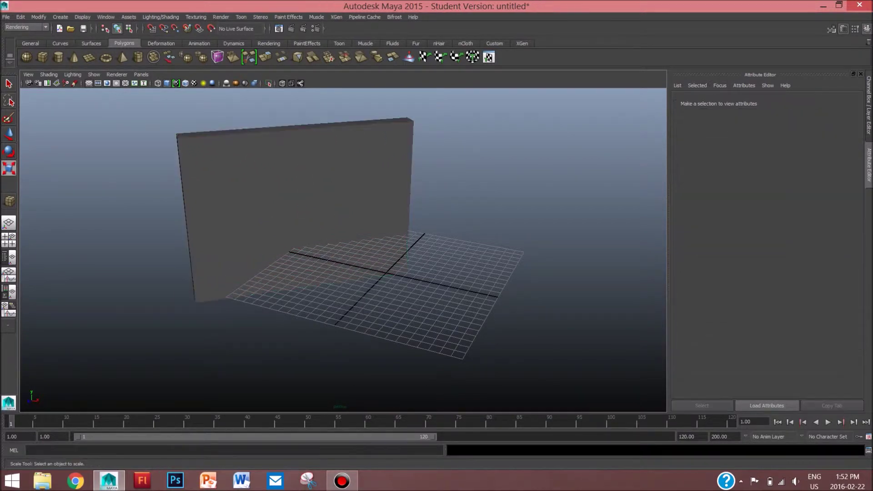
# Step: Move the wall panel upward along the vertical axis to bring its base closer to the grid
pyautogui.click(9, 134)
pyautogui.click(291, 177)
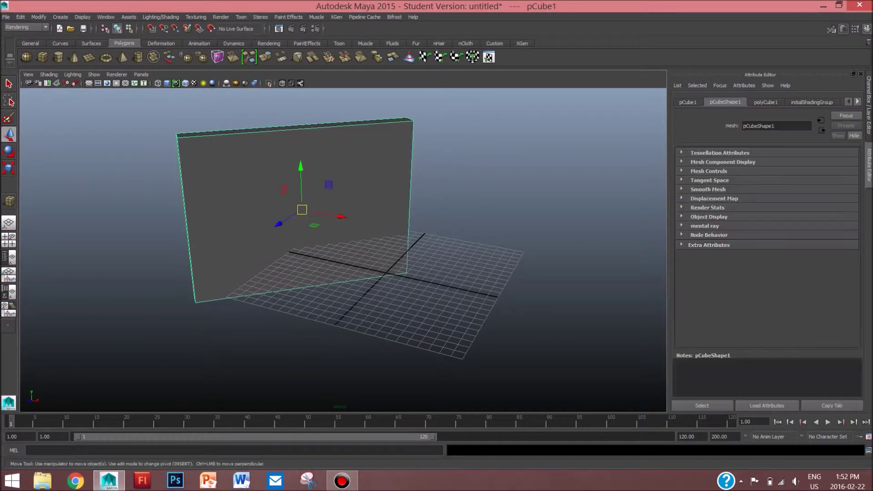
pyautogui.moveTo(300, 168); pyautogui.dragTo(301, 148)
pyautogui.click(455, 154)
# Step: Select the wall panel and duplicate it in place to get a second wall
pyautogui.scroll(4, 344, 250)
pyautogui.keyDown('alt'); pyautogui.moveTo(344, 250); pyautogui.dragTo(279, 299, button='middle'); pyautogui.keyUp('alt')
pyautogui.scroll(-1, 304, 276)
pyautogui.scroll(3, 273, 316)
pyautogui.scroll(-1, 279, 299)
pyautogui.click(264, 236)
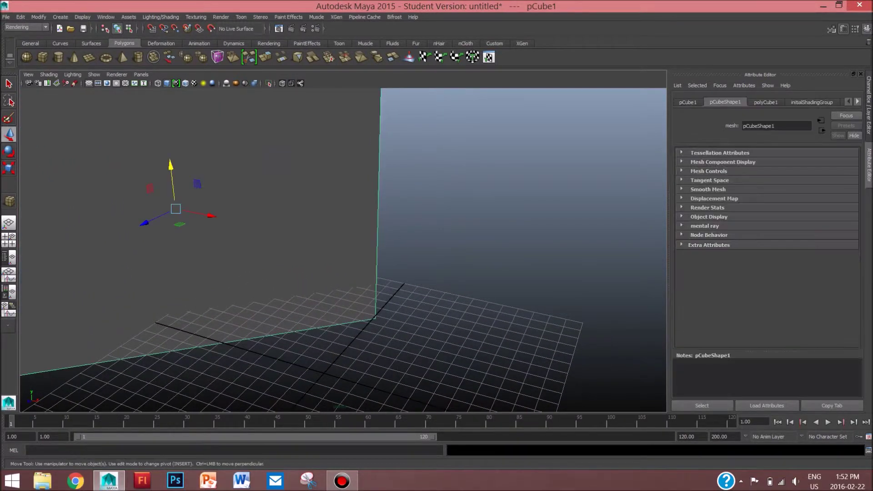
pyautogui.hotkey('ctrl', 'd')
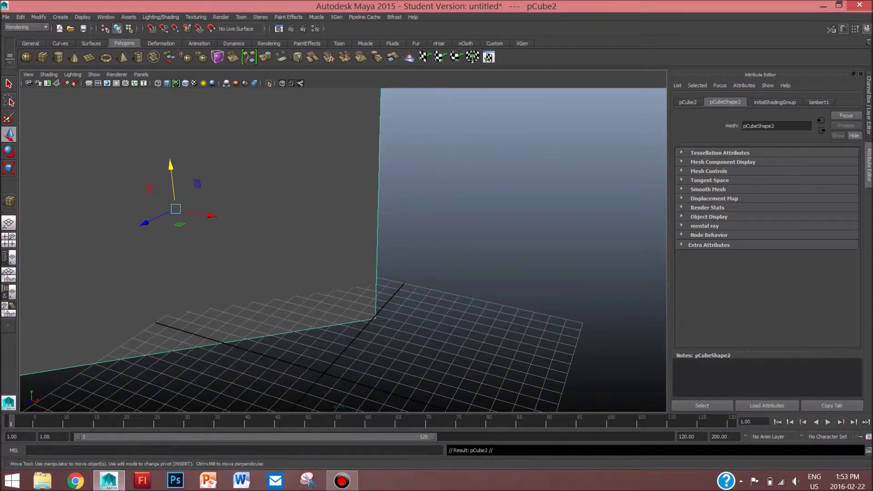
# Step: Move and rotate the duplicated wall so it stands perpendicular to the first wall and meets it at a corner
pyautogui.moveTo(176, 209); pyautogui.dragTo(458, 284)
pyautogui.click(9, 151)
pyautogui.click(8, 135)
pyautogui.scroll(-5, 403, 236)
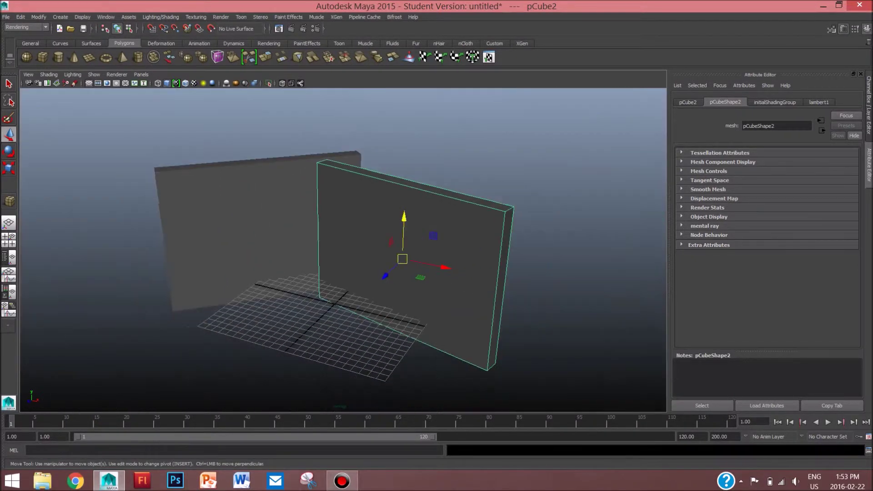
pyautogui.moveTo(402, 259); pyautogui.dragTo(417, 243)
pyautogui.click(448, 139)
# Step: Inspect the corner joint between the two walls from inside, finishing with the whole scene framed
pyautogui.scroll(5, 343, 250)
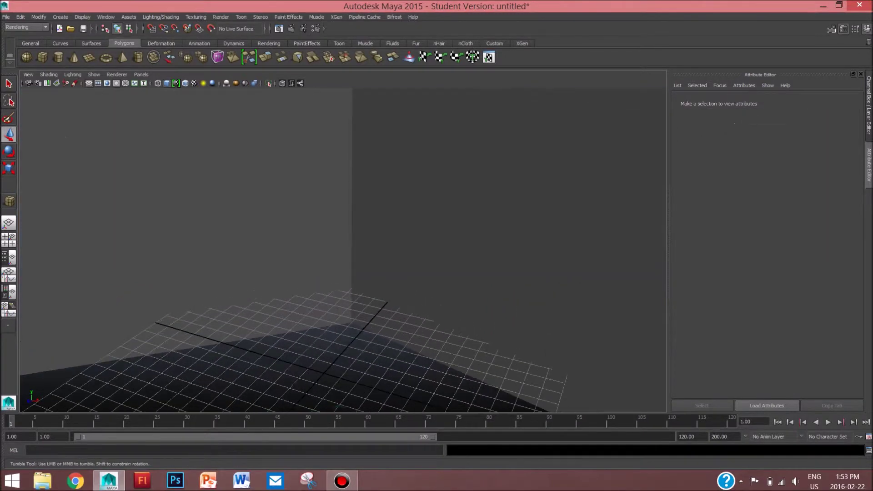
pyautogui.keyDown('alt'); pyautogui.moveTo(343, 255); pyautogui.dragTo(345, 244); pyautogui.keyUp('alt')
pyautogui.scroll(-1, 344, 243)
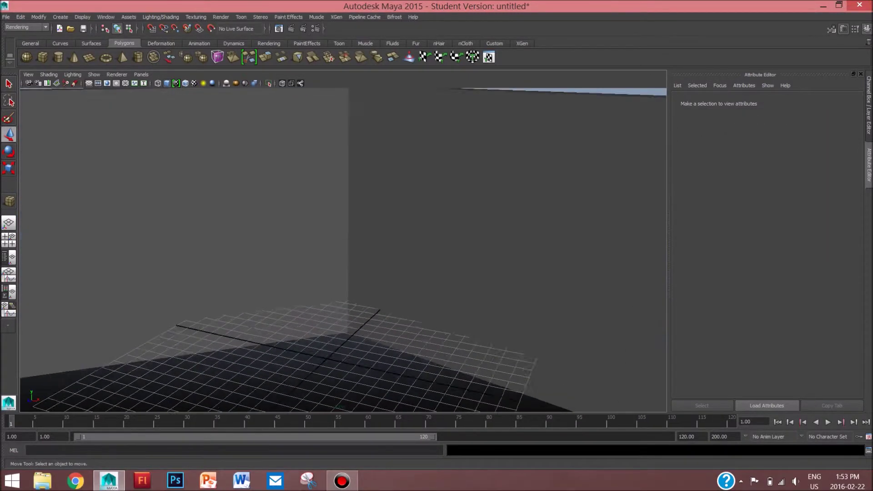
pyautogui.scroll(1, 344, 244)
pyautogui.keyDown('alt'); pyautogui.moveTo(345, 244); pyautogui.dragTo(345, 243, button='middle'); pyautogui.keyUp('alt')
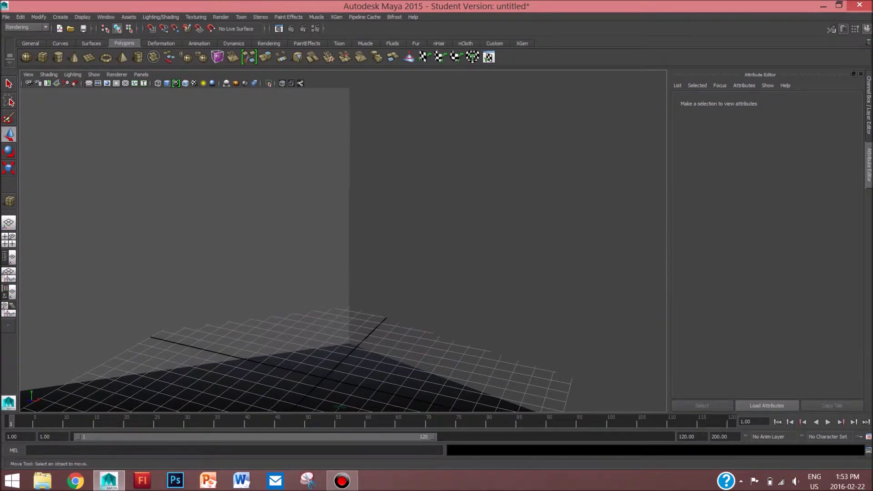
pyautogui.scroll(-1, 345, 243)
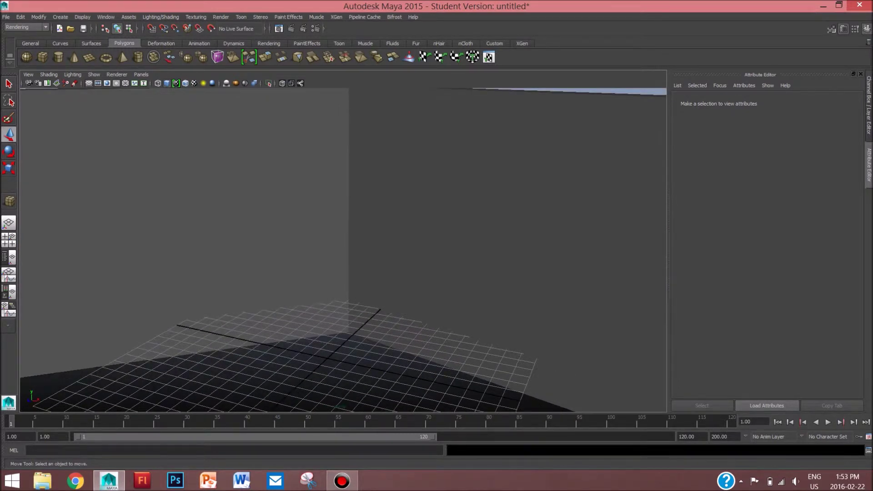
pyautogui.press('a')
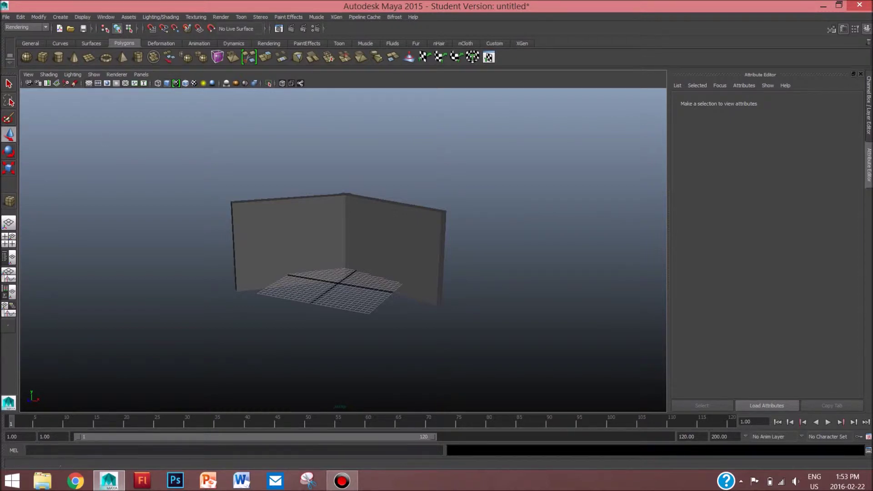
# Step: Draw a polygon plane on the grid beneath the walls and scale it up uniformly to form a larger floor
pyautogui.click(89, 57)
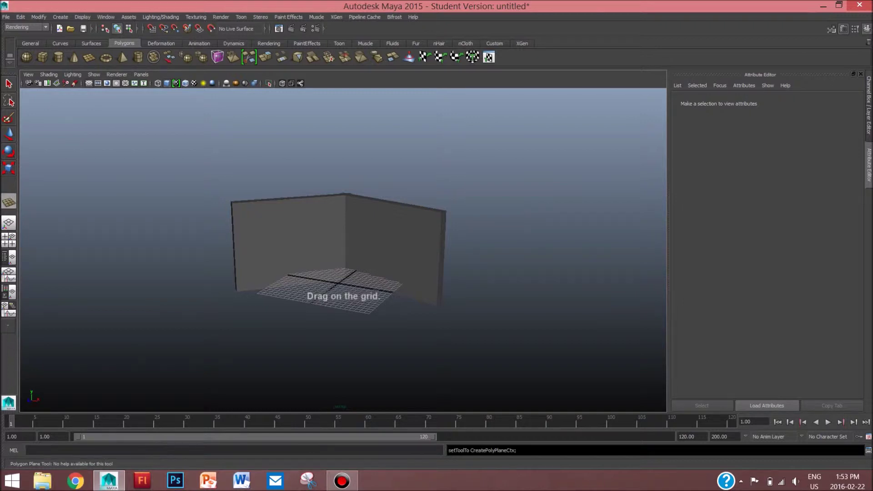
pyautogui.moveTo(242, 312); pyautogui.dragTo(426, 289)
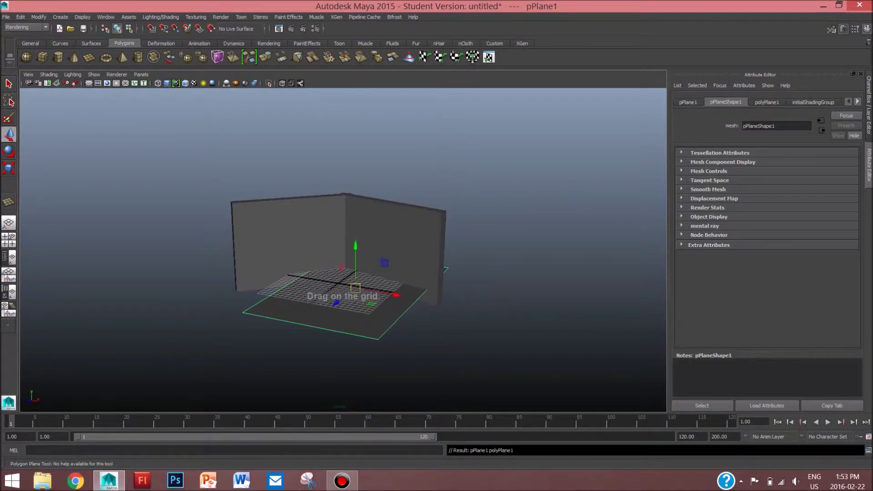
pyautogui.press('r')
pyautogui.moveTo(394, 295); pyautogui.dragTo(419, 298)
pyautogui.click(495, 323)
pyautogui.click(392, 315)
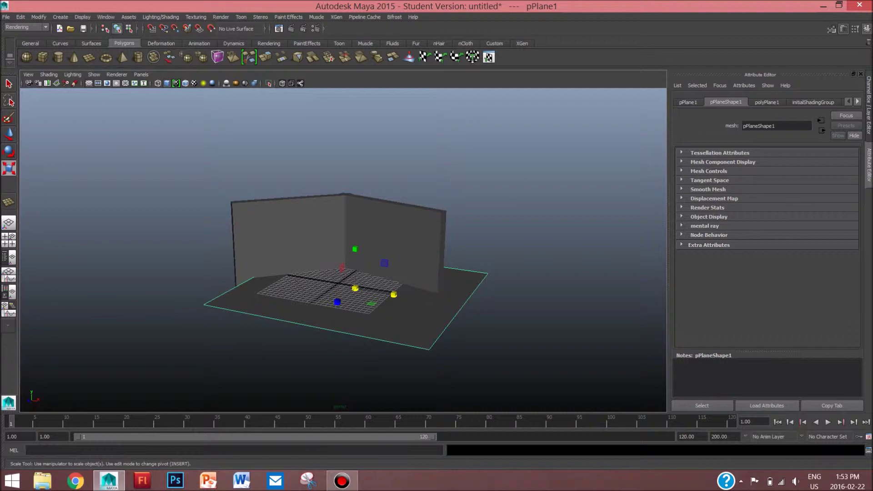
# Step: Try to thicken the floor plane by scaling it along the vertical axis
pyautogui.moveTo(355, 249)
pyautogui.mouseDown()
pyautogui.moveTo(355, 232)
pyautogui.moveTo(358, 318)
pyautogui.moveTo(345, 113)
pyautogui.moveTo(384, 226)
pyautogui.moveTo(357, 254)
pyautogui.mouseUp()
pyautogui.scroll(2, 357, 254)
pyautogui.keyDown('alt'); pyautogui.moveTo(357, 255); pyautogui.dragTo(365, 225, button='middle'); pyautogui.keyUp('alt')
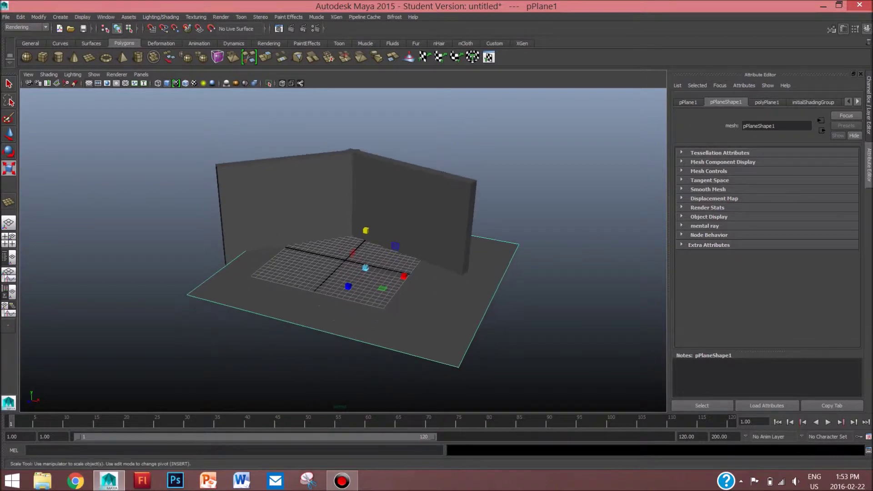
# Step: Select the floor plane's face and extrude it slightly upward to give the floor some thickness
pyautogui.moveTo(300, 255); pyautogui.dragTo(300, 277, button='right')
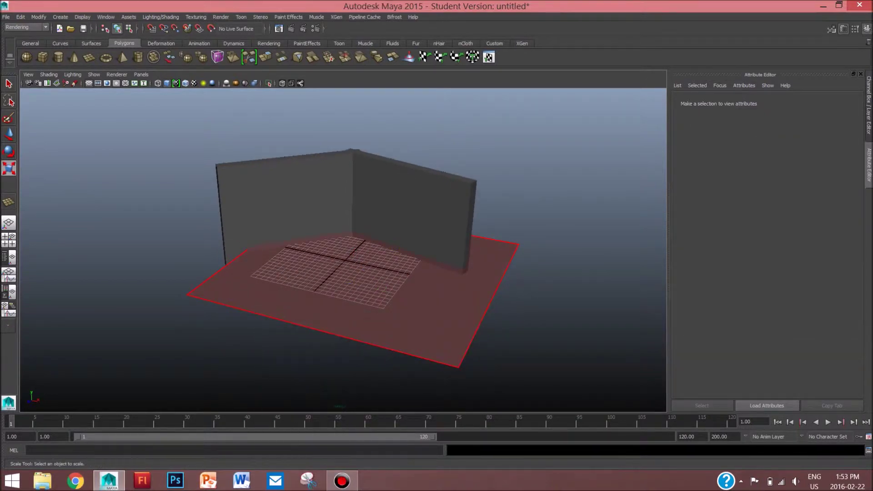
pyautogui.click(301, 280)
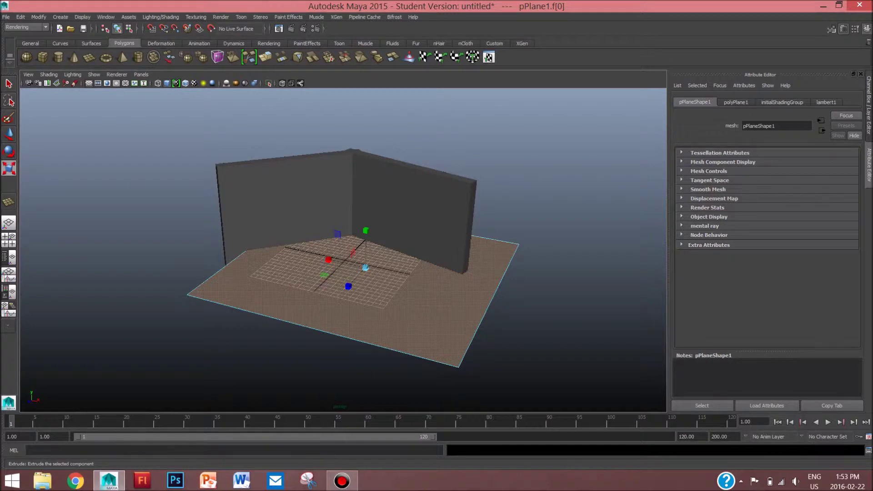
pyautogui.click(249, 57)
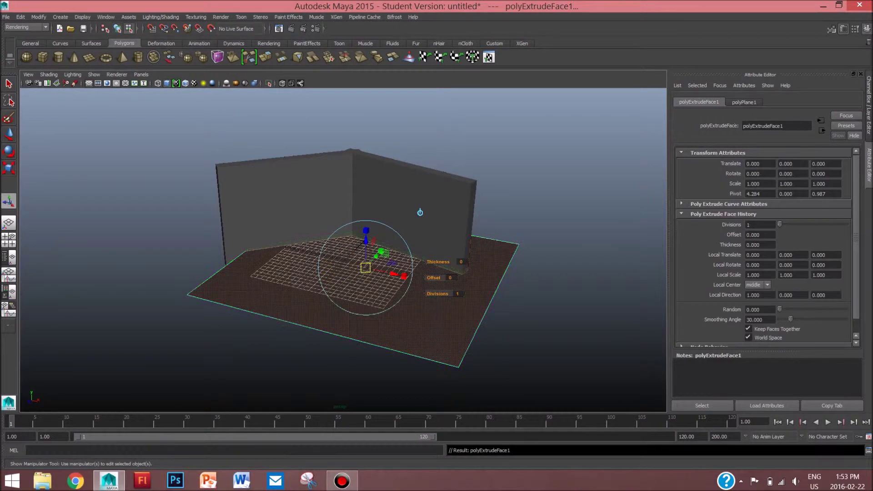
pyautogui.moveTo(366, 240); pyautogui.dragTo(366, 238)
pyautogui.click(365, 359)
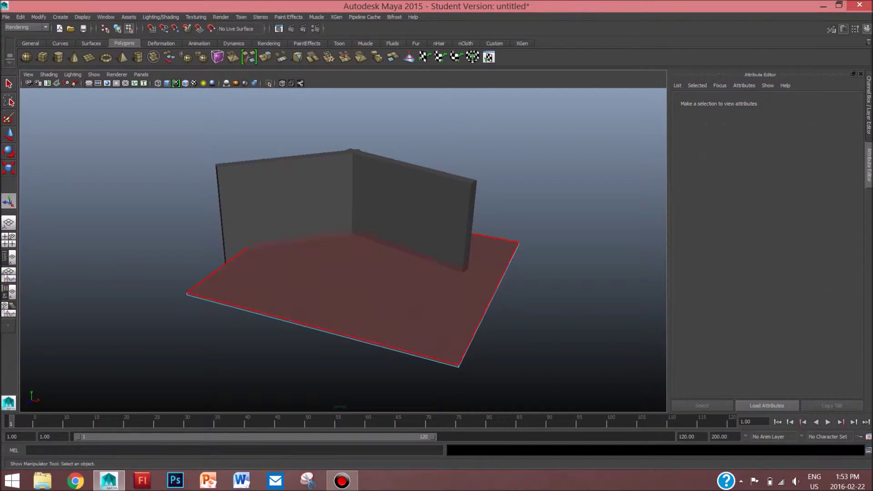
pyautogui.click(364, 300)
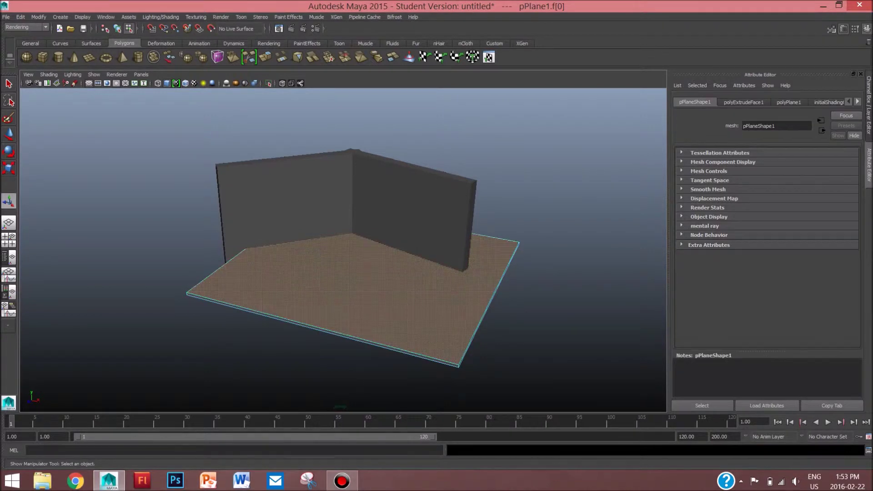
# Step: Return the floor to object selection and move it along the X axis to sit more centrally under the walls
pyautogui.rightClick(332, 256)
pyautogui.click(374, 244)
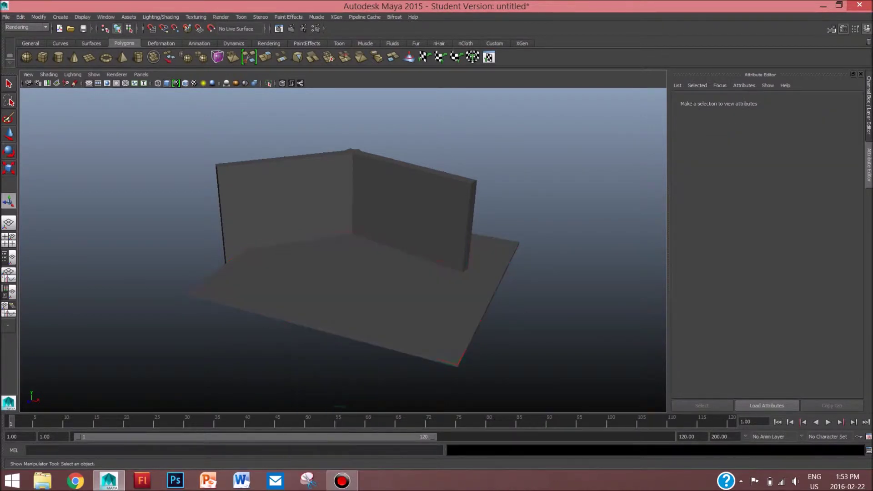
pyautogui.press('w')
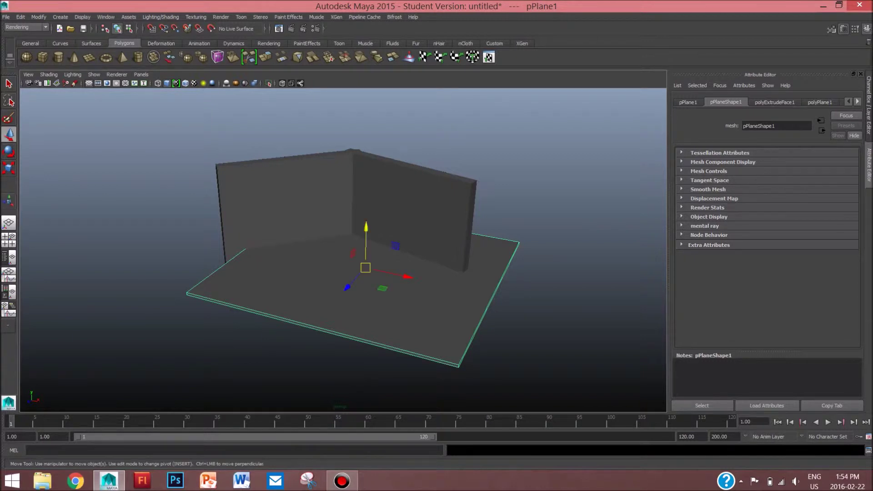
pyautogui.moveTo(366, 227)
pyautogui.mouseDown()
pyautogui.moveTo(366, 235)
pyautogui.moveTo(366, 227)
pyautogui.mouseUp()
pyautogui.moveTo(407, 276); pyautogui.dragTo(381, 271)
pyautogui.click(514, 296)
# Step: Select the narrow end face of the first wall and extrude it outward to lengthen the wall
pyautogui.scroll(5, 344, 250)
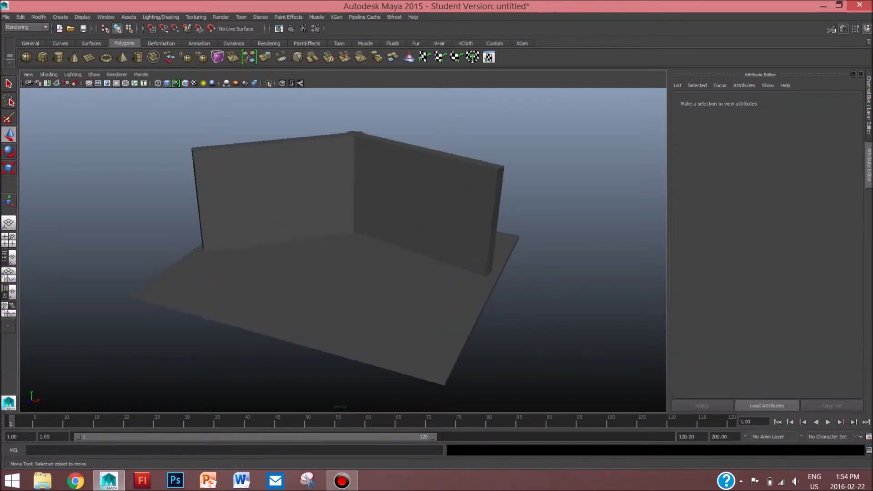
pyautogui.keyDown('alt'); pyautogui.moveTo(343, 250); pyautogui.dragTo(371, 246); pyautogui.keyUp('alt')
pyautogui.scroll(-5, 344, 250)
pyautogui.click(273, 187)
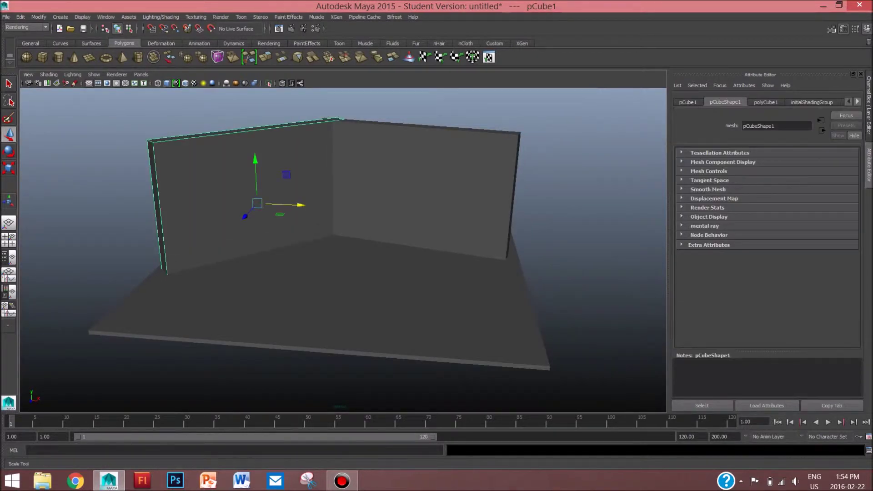
pyautogui.moveTo(153, 185); pyautogui.dragTo(153, 166, button='right')
pyautogui.hotkey('ctrl', 'e')
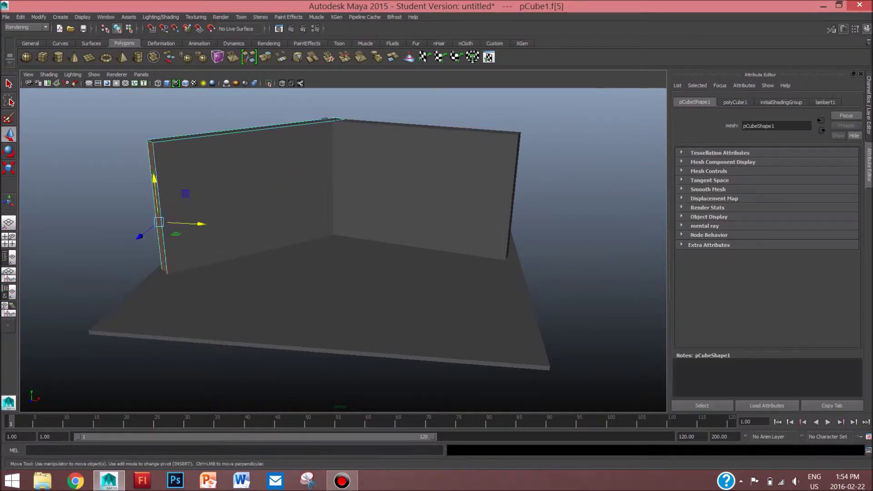
pyautogui.moveTo(117, 230); pyautogui.dragTo(90, 235)
pyautogui.moveTo(230, 227); pyautogui.dragTo(258, 213, button='right')
pyautogui.click(257, 109)
# Step: Examine the walls and floor from inside the corner, and from a higher viewpoint above the floor
pyautogui.scroll(6, 273, 182)
pyautogui.keyDown('alt'); pyautogui.moveTo(282, 191); pyautogui.dragTo(258, 193); pyautogui.keyUp('alt')
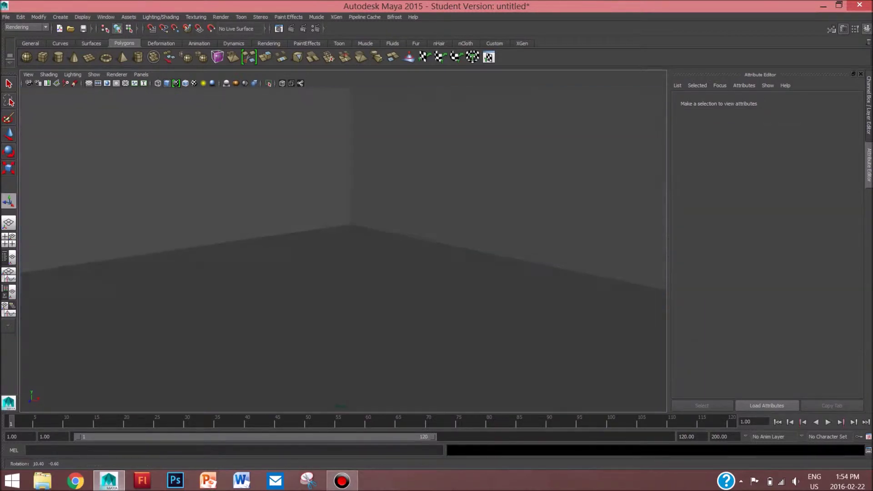
pyautogui.scroll(-1, 343, 241)
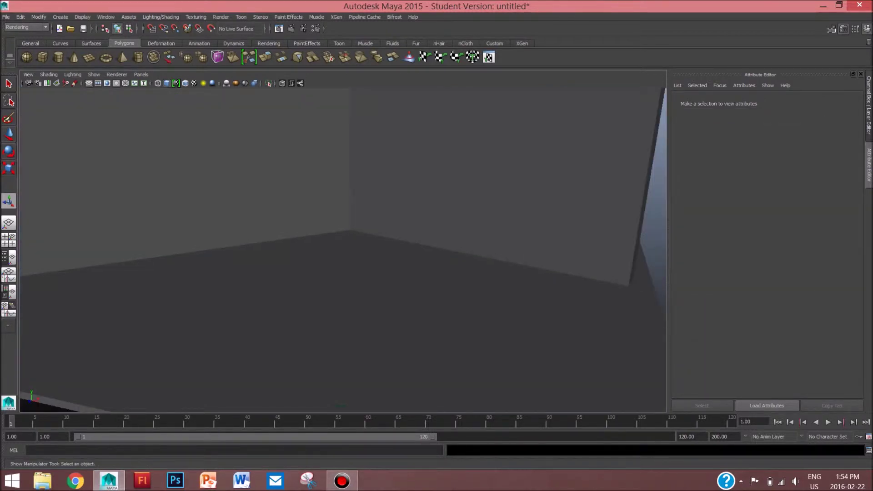
pyautogui.scroll(1, 343, 241)
pyautogui.keyDown('alt'); pyautogui.moveTo(343, 241); pyautogui.dragTo(348, 263, button='middle'); pyautogui.keyUp('alt')
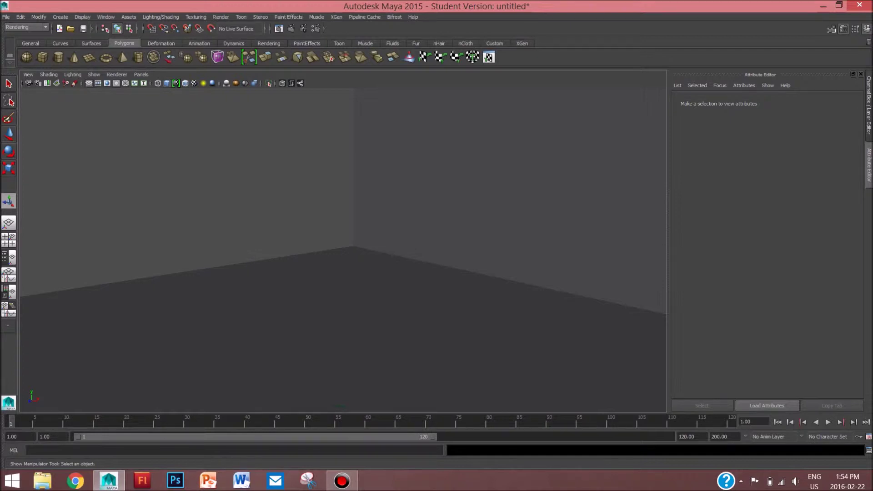
pyautogui.scroll(-6, 348, 263)
pyautogui.keyDown('alt'); pyautogui.moveTo(347, 263); pyautogui.dragTo(336, 332); pyautogui.keyUp('alt')
pyautogui.keyDown('alt'); pyautogui.moveTo(336, 332); pyautogui.dragTo(358, 223, button='middle'); pyautogui.keyUp('alt')
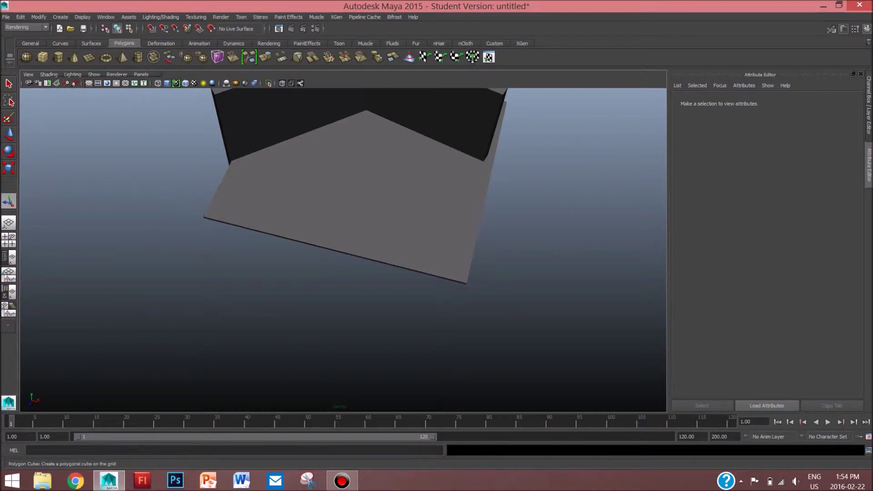
# Step: Draw a flat polygon cube in front of the floor and scale it uniformly to about 0.667
pyautogui.click(42, 57)
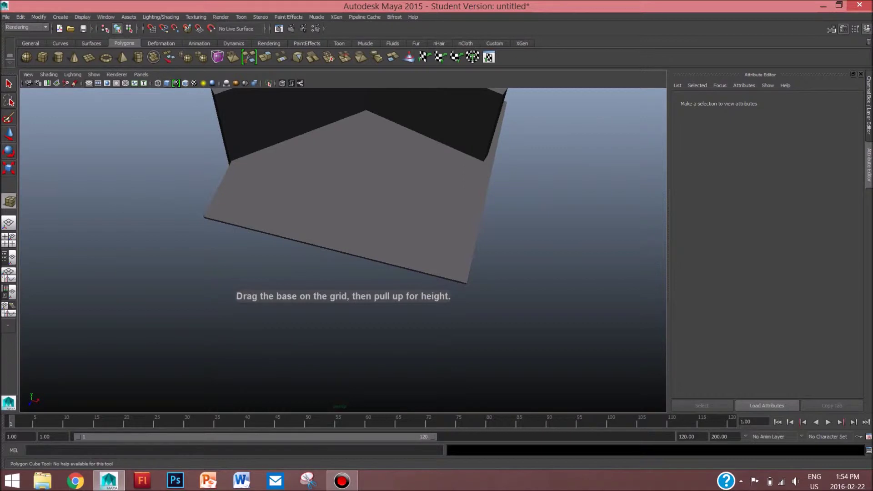
pyautogui.moveTo(221, 281); pyautogui.dragTo(303, 373)
pyautogui.press('r')
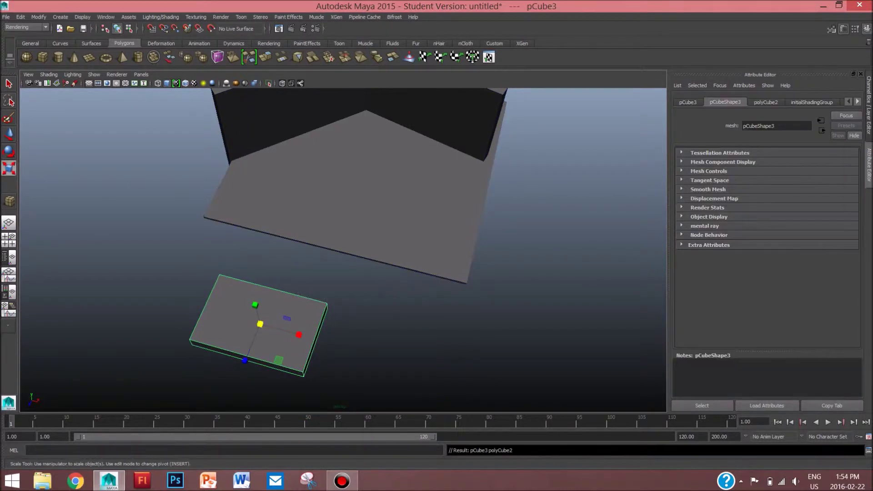
pyautogui.moveTo(261, 324); pyautogui.dragTo(246, 324)
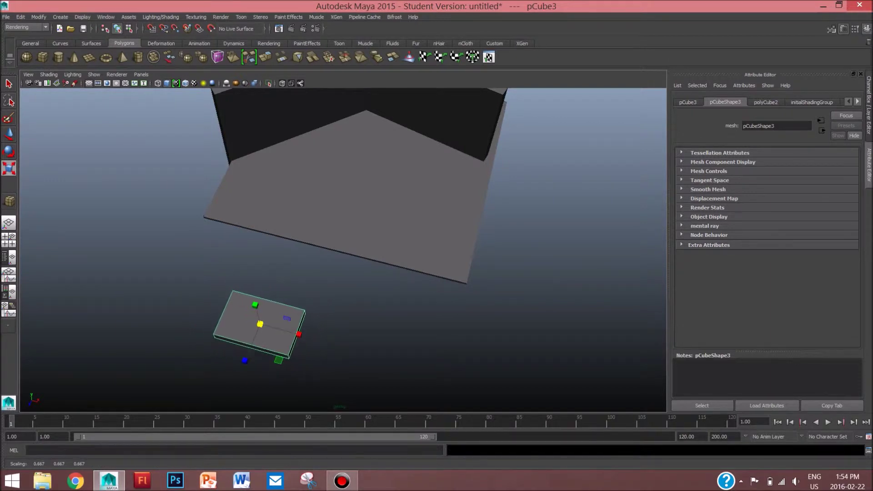
# Step: Move the flat box horizontally onto the floor, in front of the corner between the walls
pyautogui.press('w')
pyautogui.moveTo(245, 359); pyautogui.dragTo(316, 186)
pyautogui.moveTo(371, 168); pyautogui.dragTo(403, 147)
pyautogui.scroll(5, 403, 148)
pyautogui.keyDown('alt'); pyautogui.moveTo(403, 147); pyautogui.dragTo(372, 266, button='middle'); pyautogui.keyUp('alt')
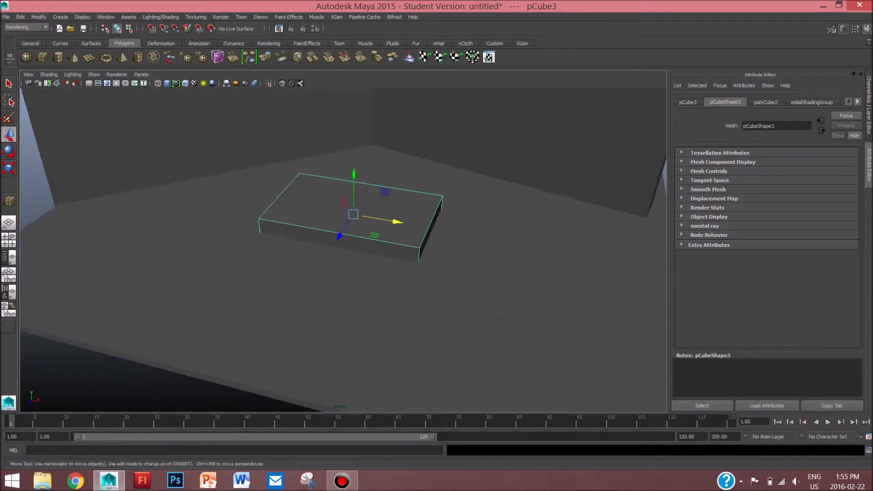
# Step: Raise the flat box along the vertical axis so it hovers above the floor like a tabletop
pyautogui.scroll(4, 371, 267)
pyautogui.keyDown('alt'); pyautogui.moveTo(371, 266); pyautogui.dragTo(359, 134); pyautogui.keyUp('alt')
pyautogui.scroll(-4, 359, 134)
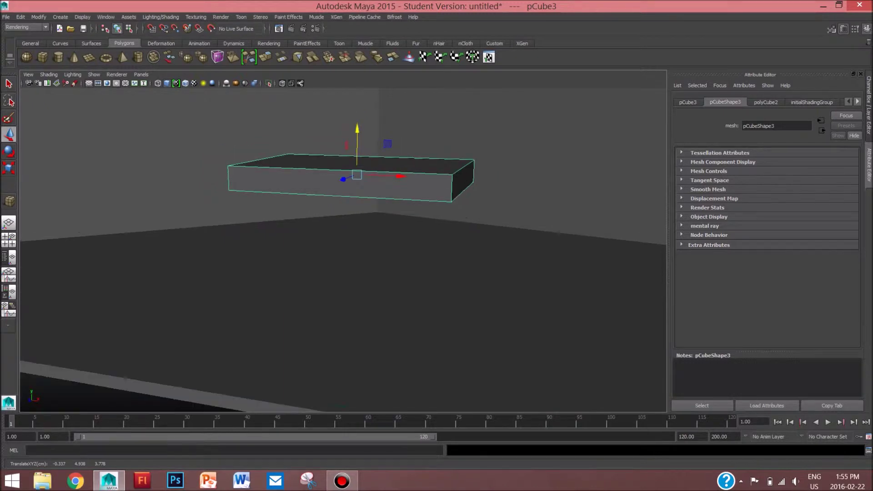
pyautogui.scroll(3, 352, 171)
pyautogui.keyDown('alt'); pyautogui.moveTo(359, 135); pyautogui.dragTo(349, 189, button='middle'); pyautogui.keyUp('alt')
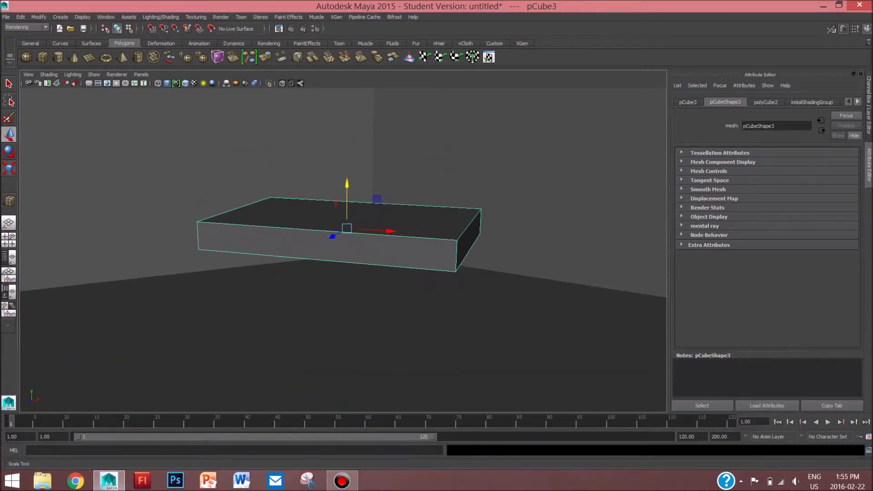
# Step: Scale the raised box into a wider, thinner tabletop and lift it slightly higher
pyautogui.click(8, 168)
pyautogui.moveTo(347, 228); pyautogui.dragTo(382, 229)
pyautogui.moveTo(346, 187); pyautogui.dragTo(346, 168)
pyautogui.click(8, 134)
pyautogui.click(536, 170)
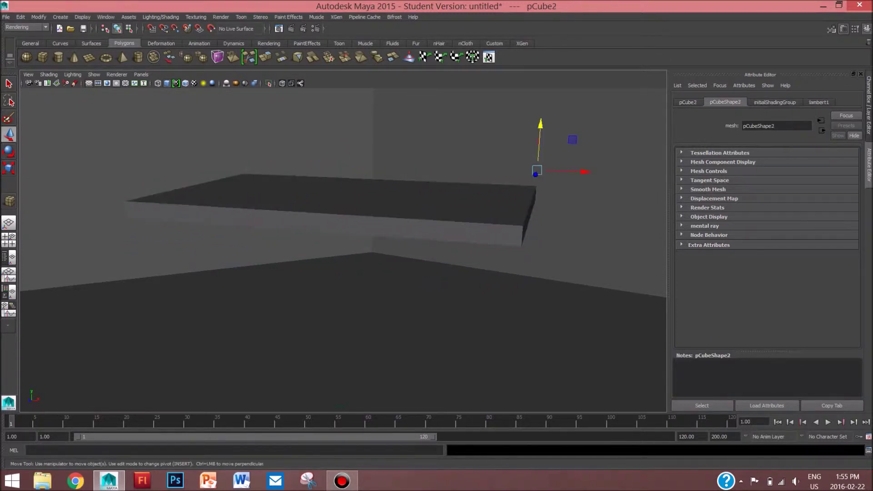
# Step: Extrude the tabletop's underside face and scale it to 0.930 along X, leaving a narrow strip at each end
pyautogui.moveTo(403, 223); pyautogui.dragTo(429, 212, button='right')
pyautogui.click(387, 296)
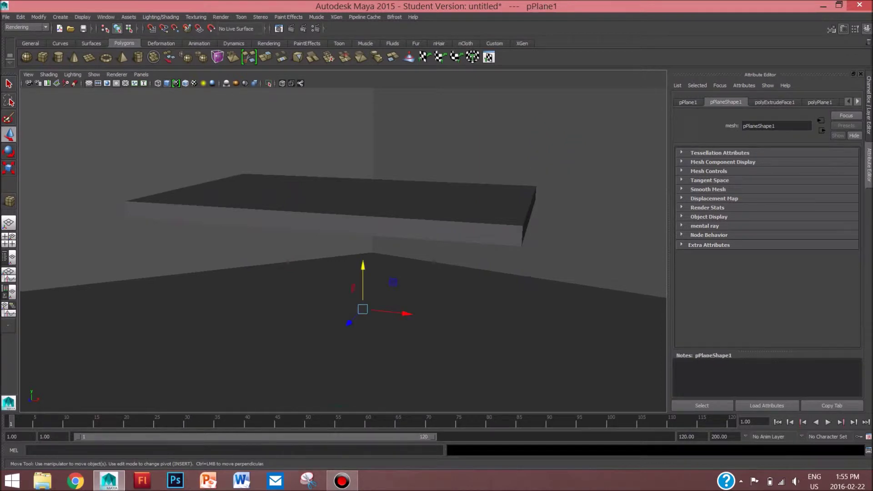
pyautogui.keyDown('alt'); pyautogui.moveTo(387, 296); pyautogui.dragTo(408, 254); pyautogui.keyUp('alt')
pyautogui.moveTo(449, 255); pyautogui.dragTo(448, 276, button='right')
pyautogui.click(346, 259)
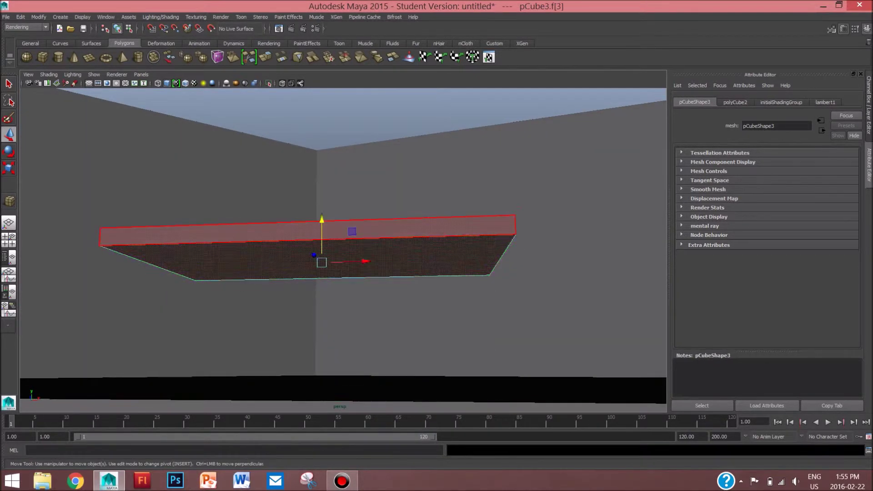
pyautogui.click(265, 57)
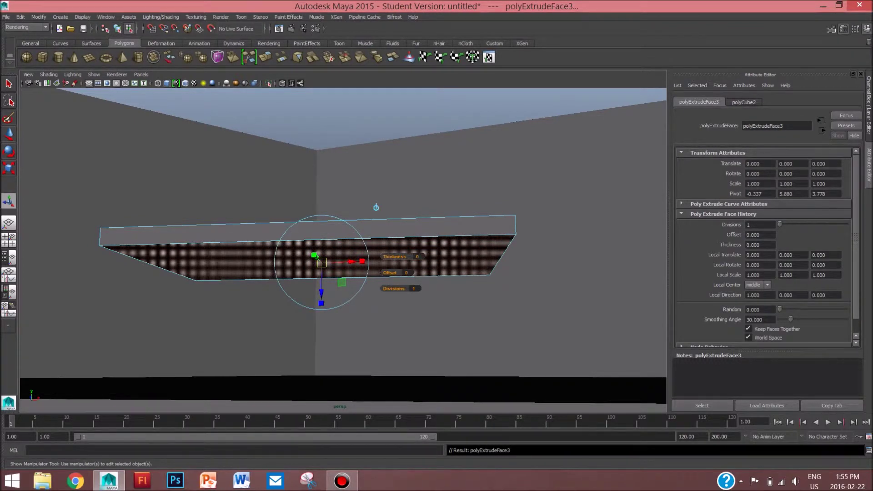
pyautogui.keyDown('alt'); pyautogui.moveTo(346, 259); pyautogui.dragTo(349, 262); pyautogui.keyUp('alt')
pyautogui.keyDown('alt'); pyautogui.moveTo(343, 259); pyautogui.dragTo(344, 252); pyautogui.keyUp('alt')
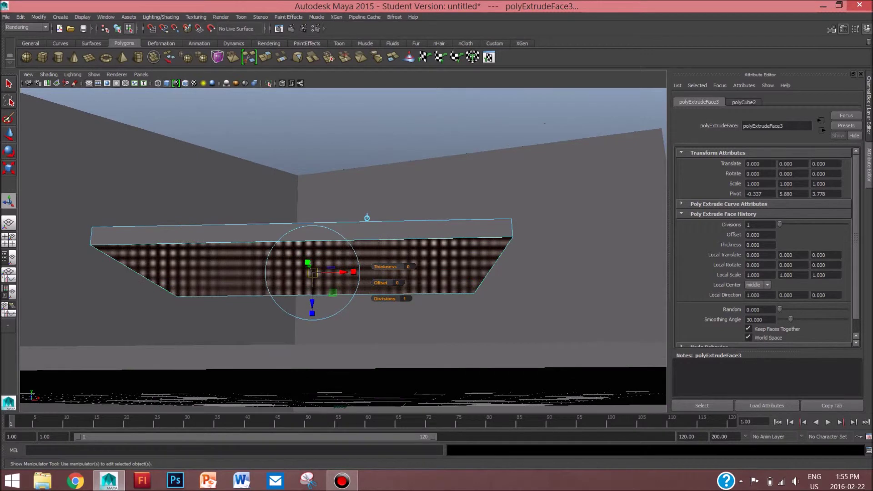
pyautogui.moveTo(353, 272); pyautogui.dragTo(335, 259)
# Step: Extrude the right-hand underside strip and scale it to 0.856 along its length to form leg-sized corner faces
pyautogui.scroll(3, 343, 250)
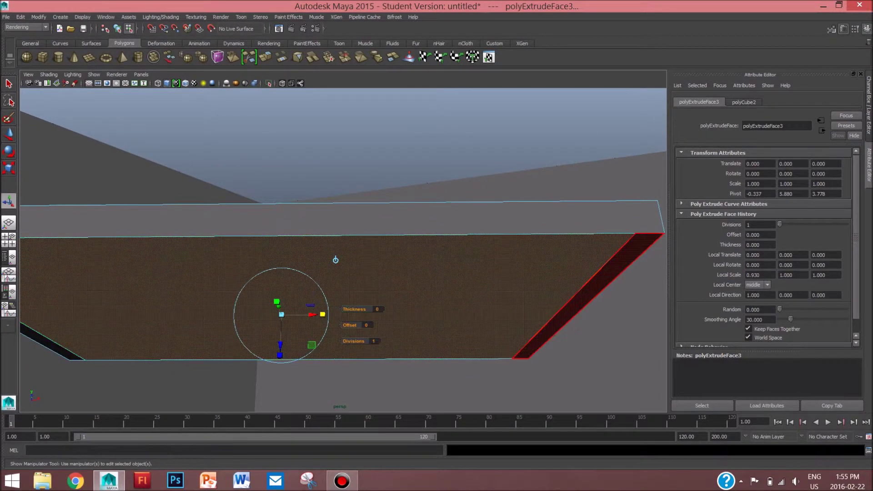
pyautogui.click(586, 296)
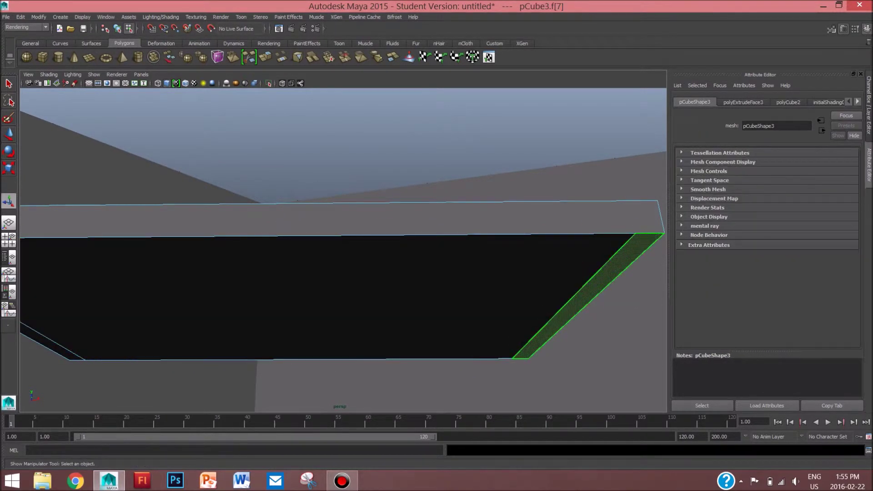
pyautogui.click(265, 56)
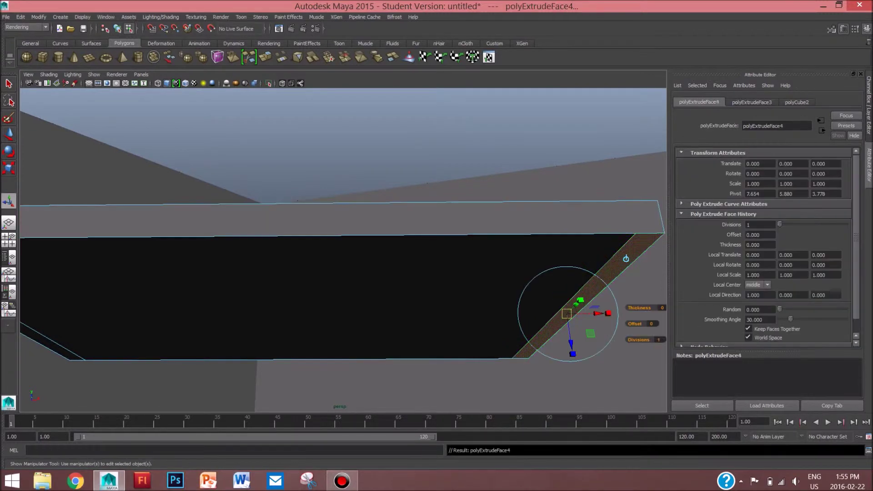
pyautogui.moveTo(581, 300); pyautogui.dragTo(578, 303)
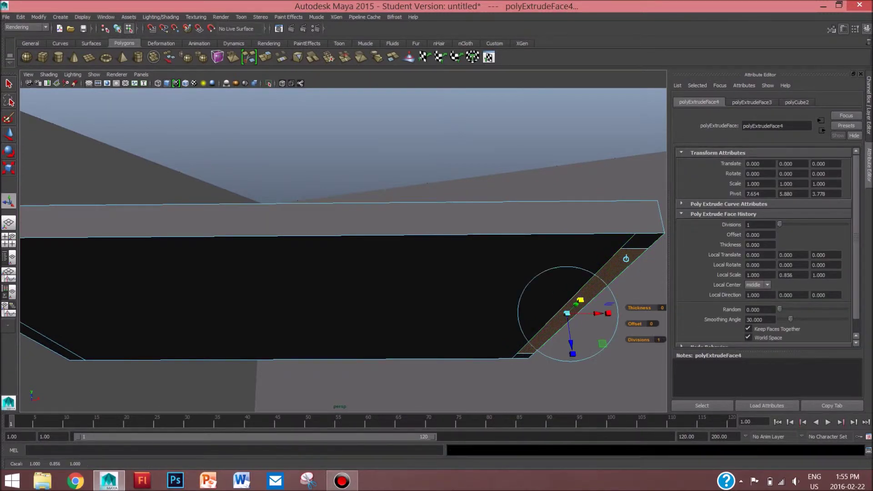
# Step: Extrude the left-hand underside strip and scale it to 0.813 along its length to form leg-sized corner faces
pyautogui.keyDown('alt'); pyautogui.moveTo(318, 295); pyautogui.dragTo(426, 281, button='middle'); pyautogui.keyUp('alt')
pyautogui.scroll(2, 410, 284)
pyautogui.scroll(1, 409, 284)
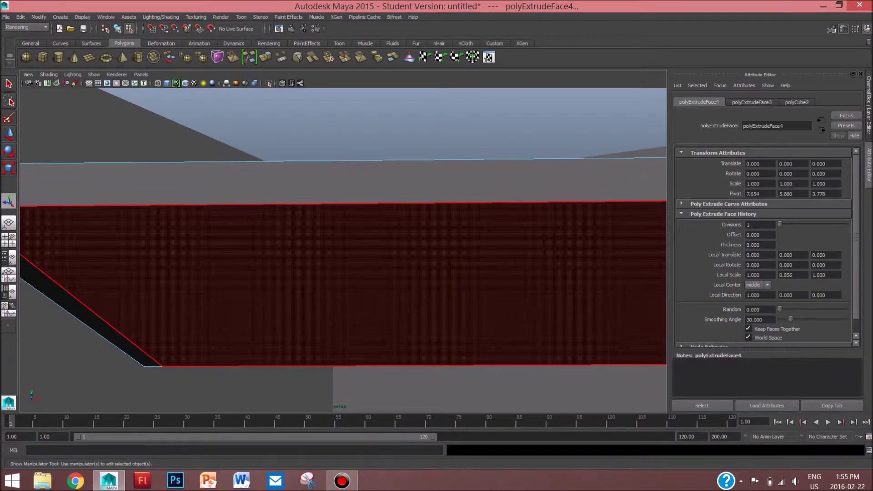
pyautogui.click(100, 326)
pyautogui.press('g')
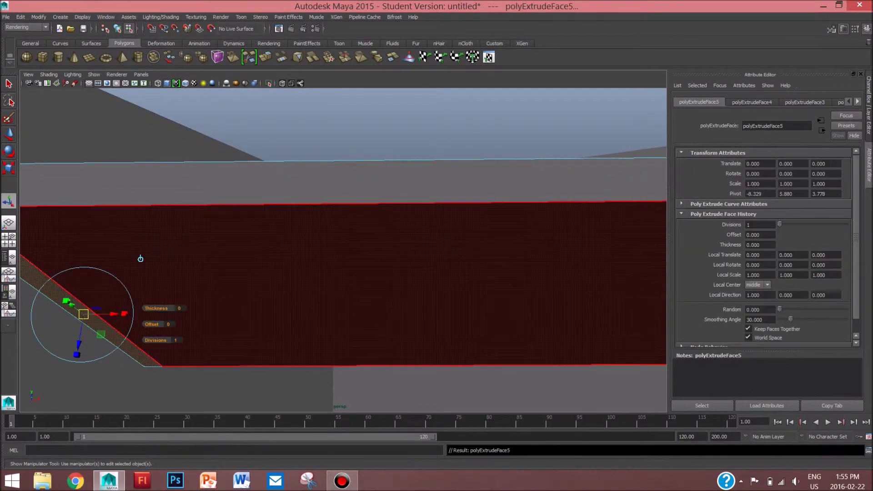
pyautogui.moveTo(66, 300); pyautogui.dragTo(69, 303)
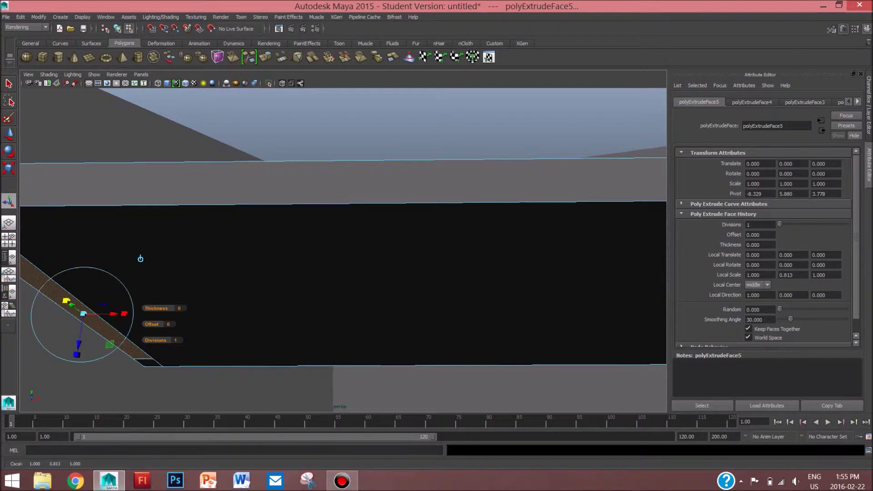
# Step: Extrude the front-left corner face of the underside downward about 5.56 units as a table leg
pyautogui.scroll(-3, 343, 250)
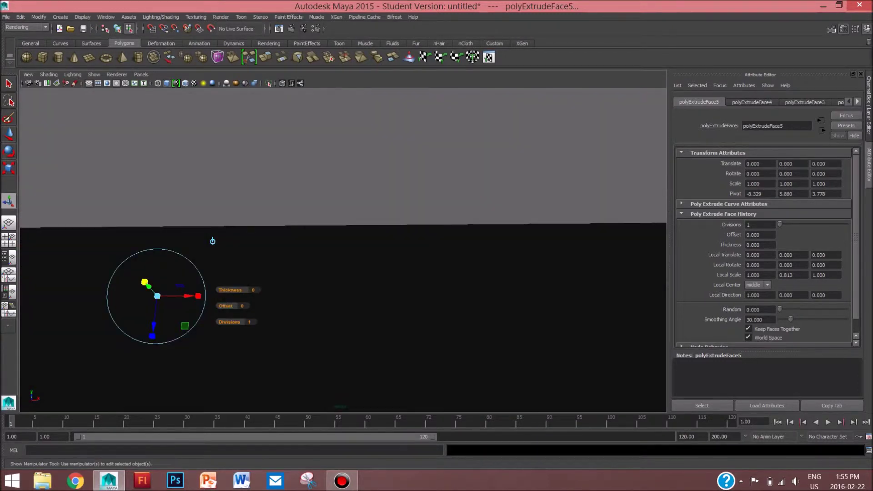
pyautogui.scroll(-5, 343, 250)
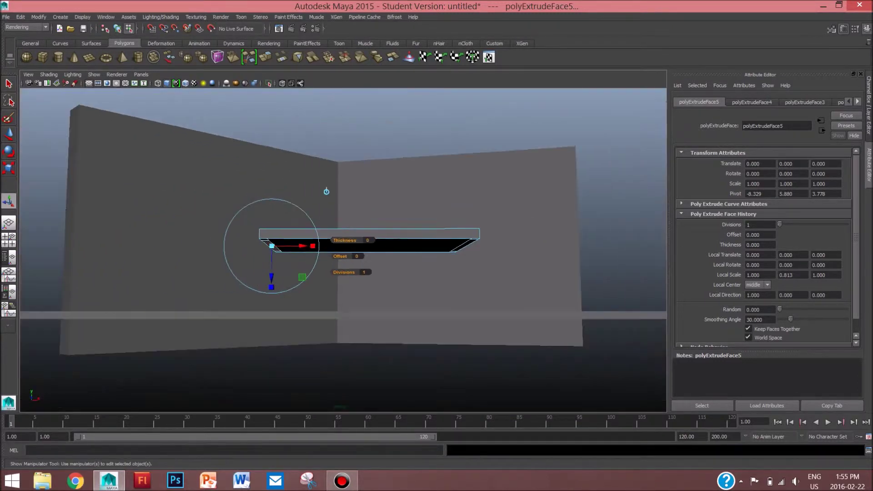
pyautogui.click(200, 349)
pyautogui.scroll(5, 343, 250)
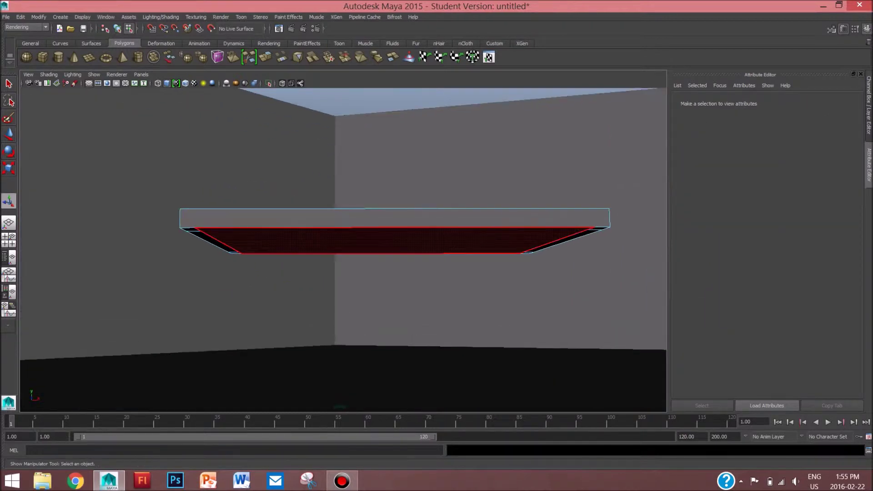
pyautogui.click(191, 228)
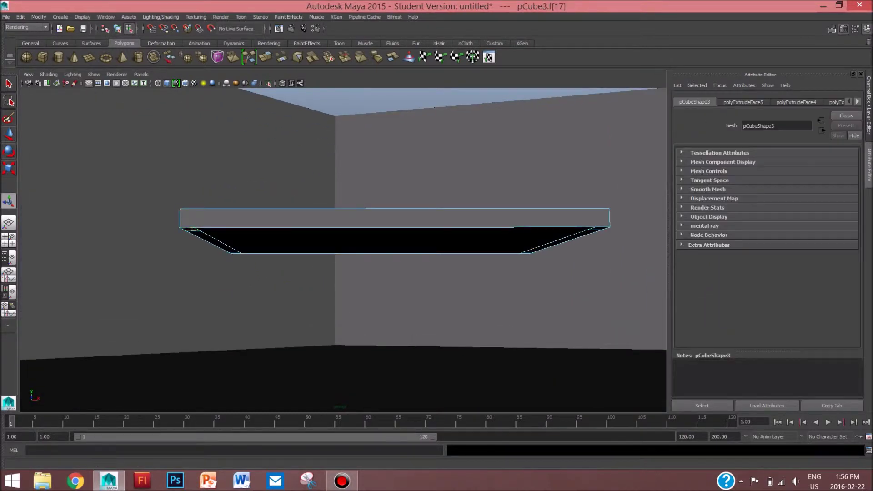
pyautogui.click(265, 57)
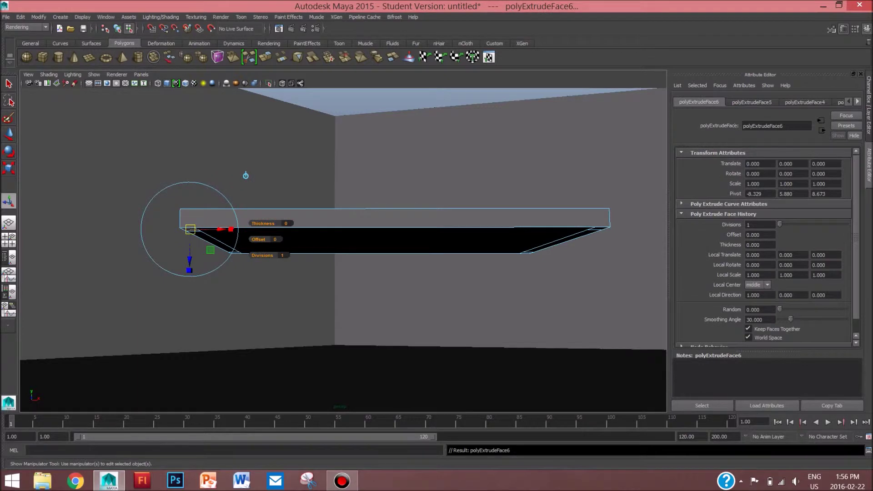
pyautogui.moveTo(246, 175); pyautogui.dragTo(241, 314, button='middle')
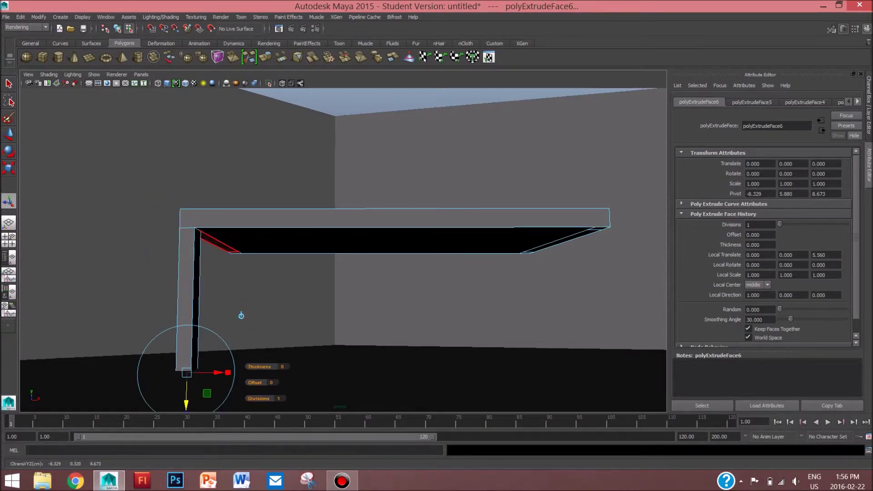
# Step: Extrude the back-left corner face of the underside downward about 6.39 units as a second leg
pyautogui.click(231, 250)
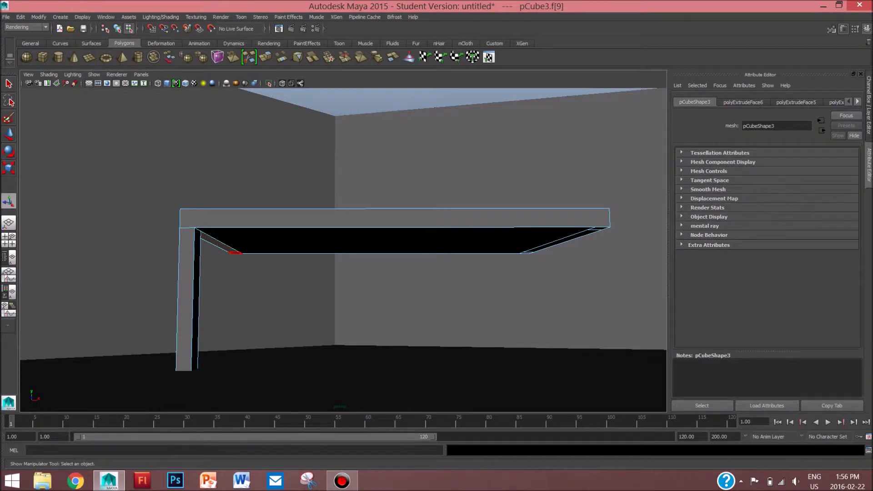
pyautogui.hotkey('ctrl', 'e')
pyautogui.moveTo(289, 198); pyautogui.dragTo(287, 314, button='middle')
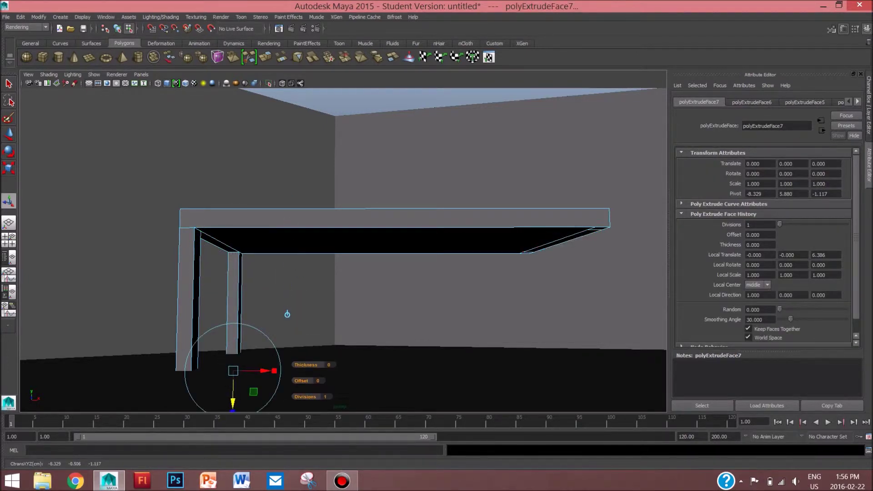
# Step: Extrude the front-right corner face of the underside downward about 5.96 units as a third leg
pyautogui.click(600, 229)
pyautogui.hotkey('ctrl', 'e')
pyautogui.moveTo(599, 259); pyautogui.dragTo(601, 366)
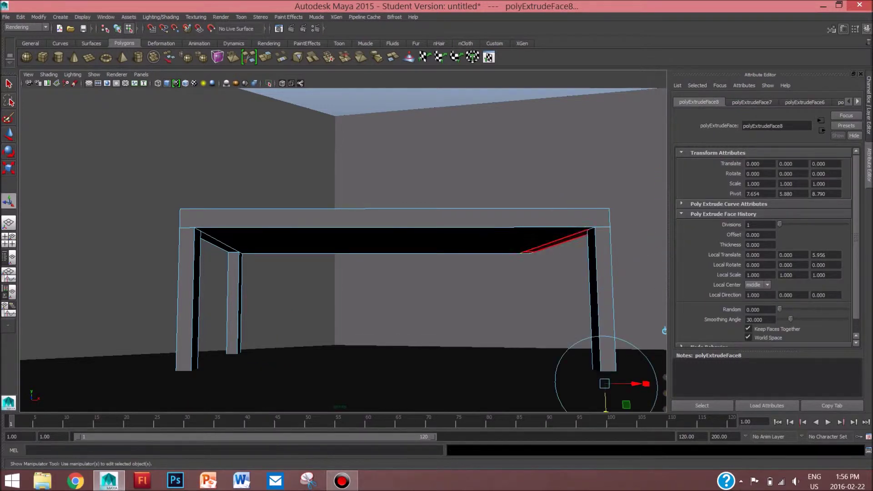
# Step: Extrude the back-right corner face of the underside down past the floor as the fourth leg, and clear the selection
pyautogui.click(554, 242)
pyautogui.click(527, 253)
pyautogui.hotkey('ctrl', 'e')
pyautogui.moveTo(526, 262); pyautogui.dragTo(528, 364)
pyautogui.keyDown('alt'); pyautogui.moveTo(588, 348); pyautogui.dragTo(526, 296, button='right'); pyautogui.keyUp('alt')
pyautogui.click(526, 296)
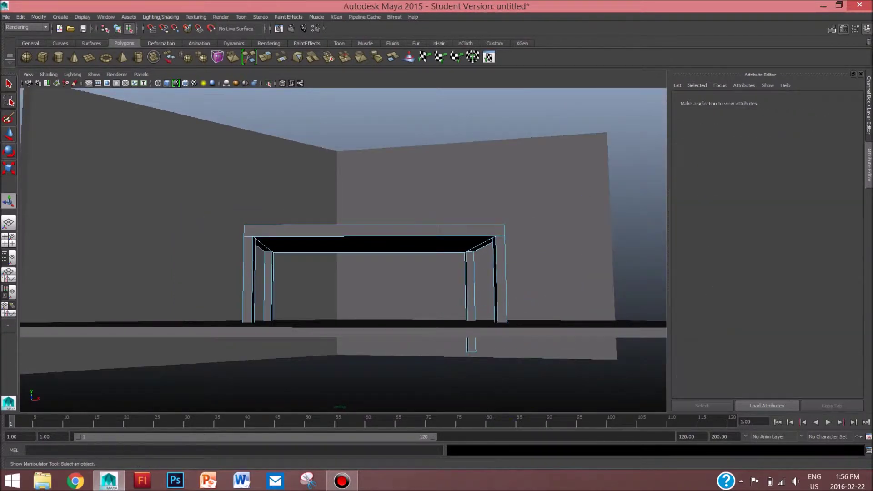
# Step: Return to object mode and scale the whole table down uniformly
pyautogui.keyDown('alt'); pyautogui.moveTo(526, 296); pyautogui.dragTo(514, 321); pyautogui.keyUp('alt')
pyautogui.moveTo(411, 193); pyautogui.dragTo(443, 185, button='right')
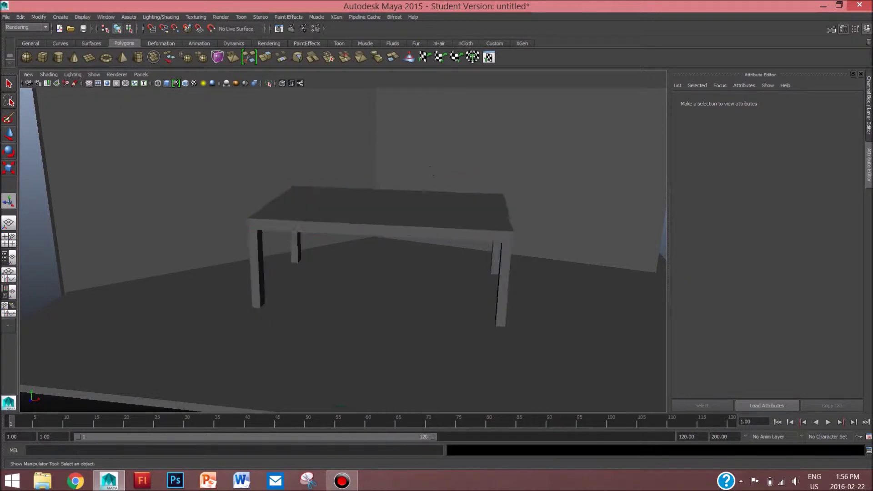
pyautogui.scroll(2, 443, 186)
pyautogui.scroll(2, 443, 186)
pyautogui.keyDown('alt'); pyautogui.moveTo(444, 185); pyautogui.dragTo(397, 206, button='middle'); pyautogui.keyUp('alt')
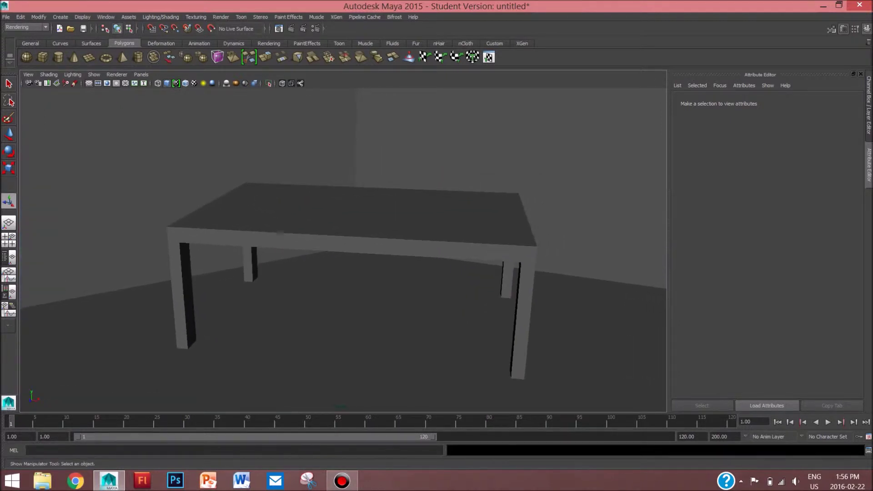
pyautogui.click(397, 208)
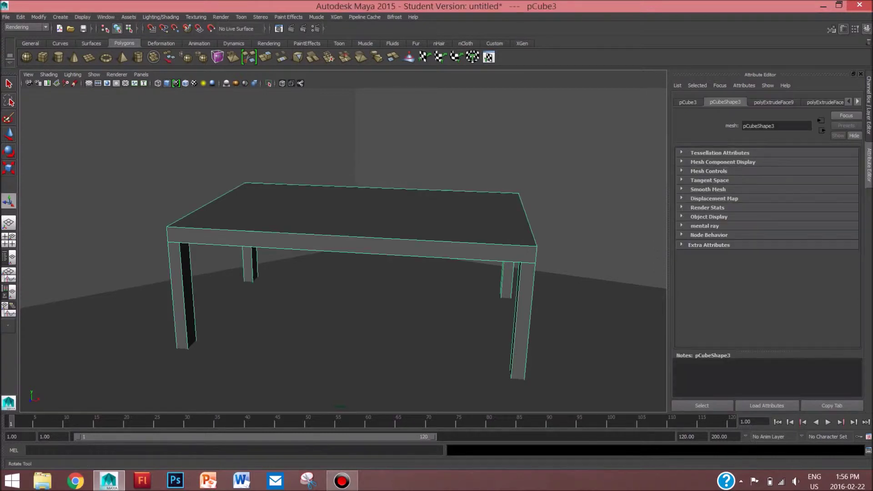
pyautogui.press('r')
pyautogui.moveTo(362, 215); pyautogui.dragTo(349, 215)
pyautogui.click(436, 175)
pyautogui.hotkey('ctrl', 'z')
pyautogui.press('w')
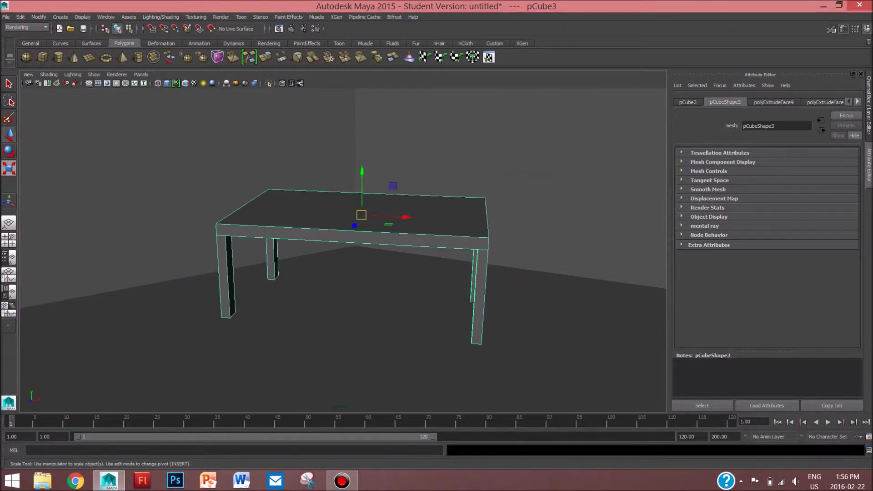
# Step: Lower the table onto the floor, shift it slightly left along the X axis, and deselect everything
pyautogui.moveTo(362, 171); pyautogui.dragTo(362, 185)
pyautogui.moveTo(406, 232); pyautogui.dragTo(389, 231)
pyautogui.click(445, 182)
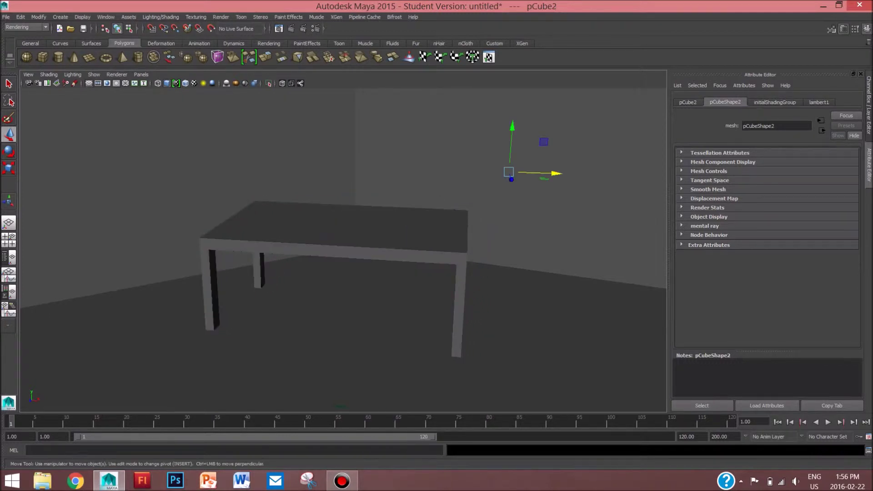
pyautogui.scroll(-4, 344, 251)
pyautogui.click(592, 182)
# Step: Examine the table and its placement in the room corner from close and wide angles
pyautogui.scroll(-1, 343, 250)
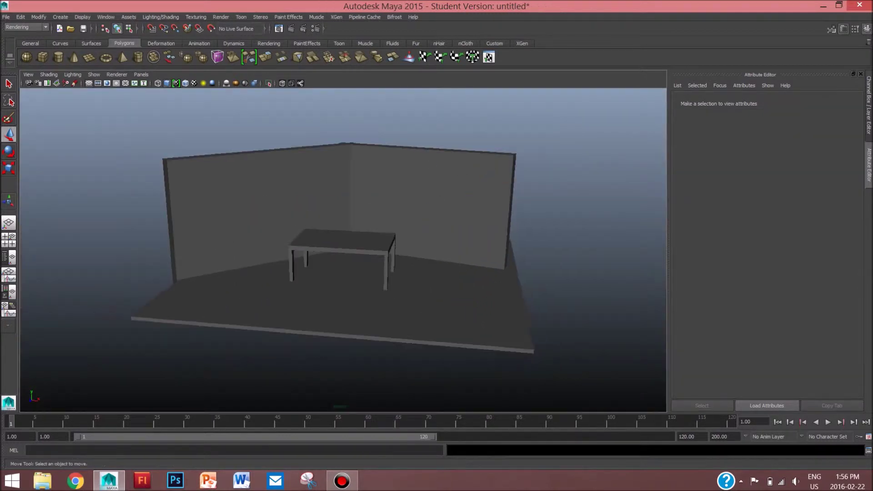
pyautogui.scroll(5, 343, 250)
pyautogui.scroll(2, 343, 250)
pyautogui.scroll(-1, 344, 250)
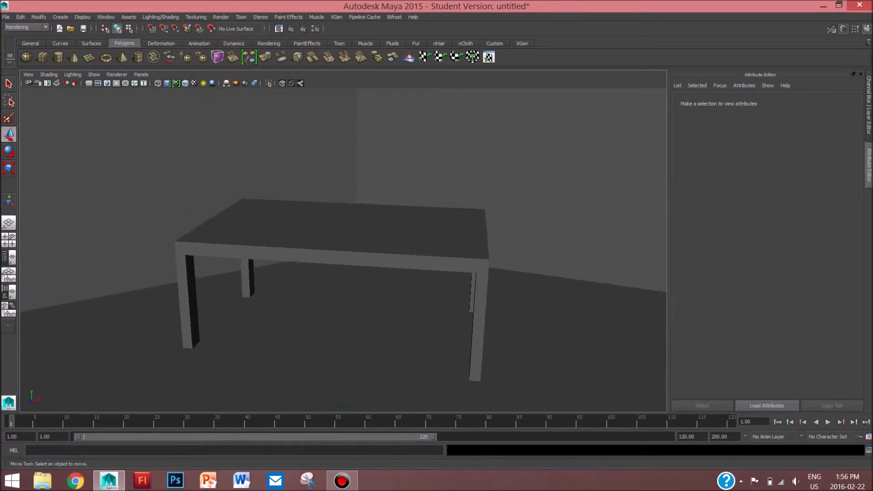
pyautogui.moveTo(343, 250)
pyautogui.keyDown('alt'); pyautogui.mouseDown()
pyautogui.moveTo(353, 238)
pyautogui.moveTo(329, 243)
pyautogui.mouseUp(); pyautogui.keyUp('alt')
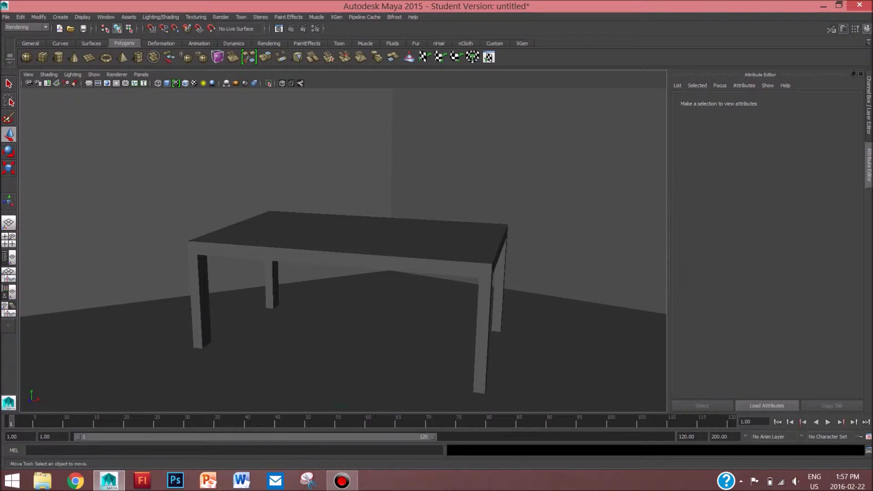
pyautogui.scroll(-2, 344, 250)
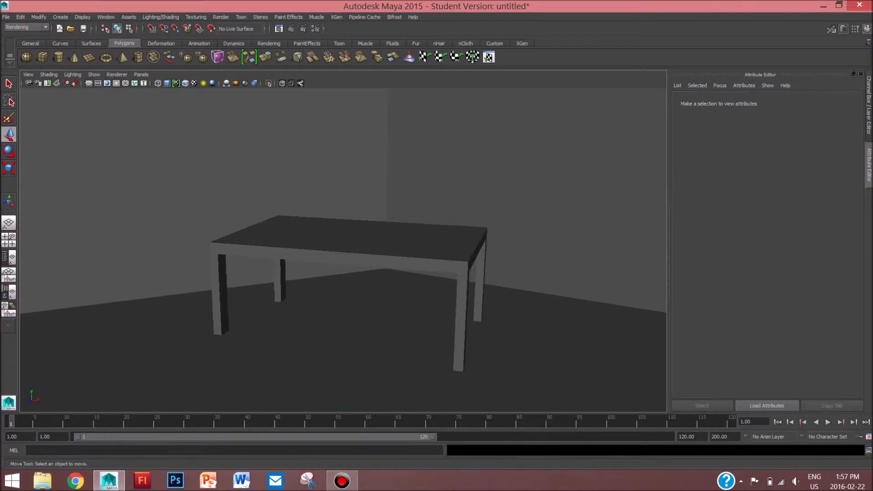
pyautogui.scroll(-6, 343, 250)
pyautogui.keyDown('alt'); pyautogui.moveTo(344, 251); pyautogui.dragTo(328, 274); pyautogui.keyUp('alt')
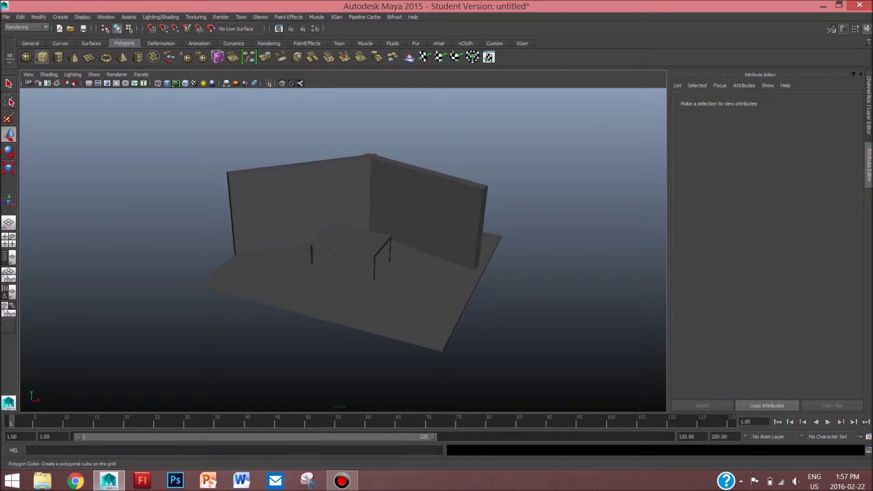
# Step: Draw a small flat polygon cube in front of the floor and move it to just above the tabletop
pyautogui.click(42, 57)
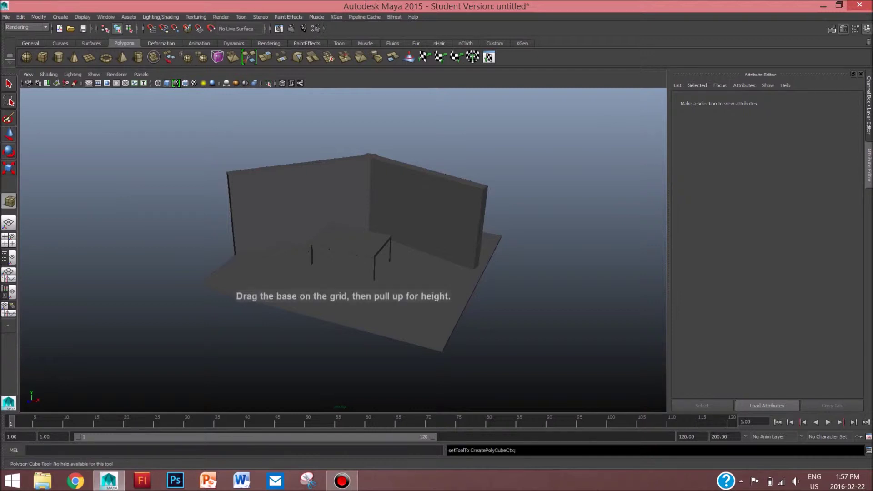
pyautogui.moveTo(138, 338)
pyautogui.mouseDown()
pyautogui.moveTo(163, 354)
pyautogui.moveTo(147, 353)
pyautogui.mouseUp()
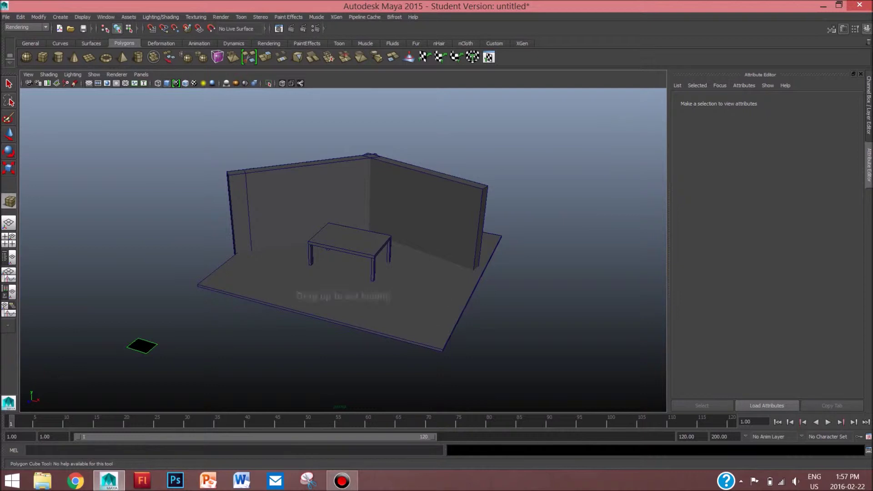
pyautogui.moveTo(146, 354); pyautogui.dragTo(147, 344)
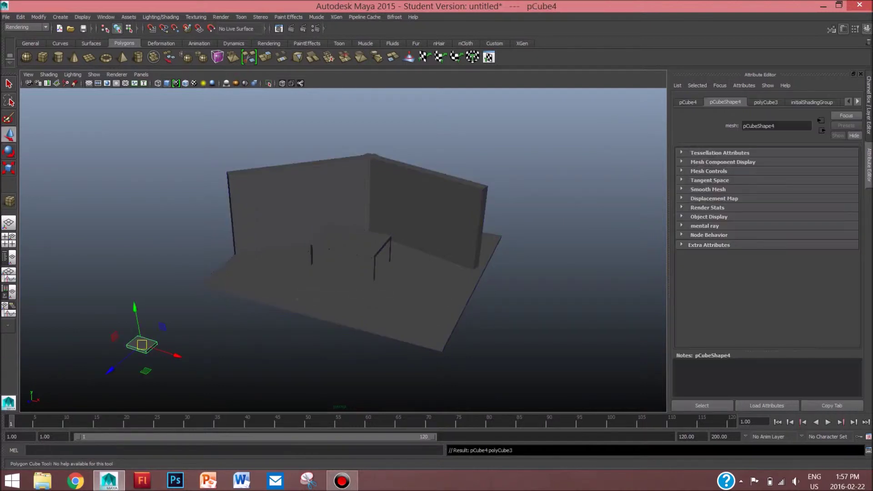
pyautogui.moveTo(142, 345); pyautogui.dragTo(342, 194)
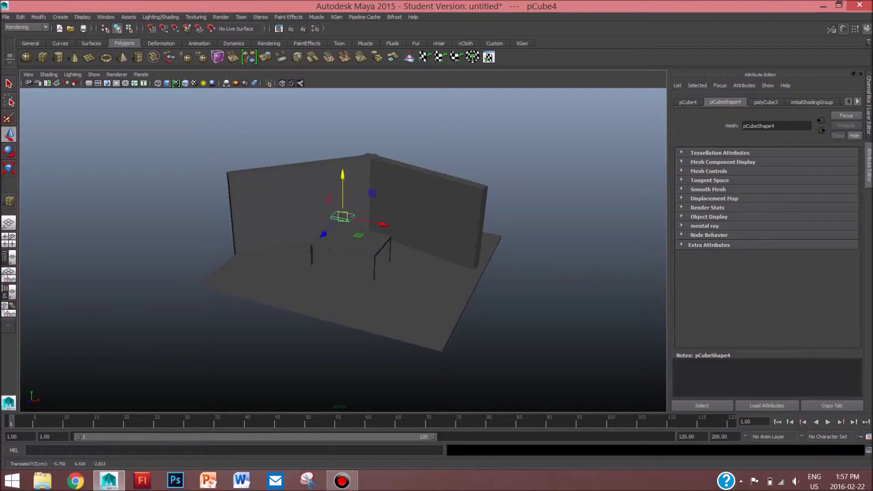
# Step: Move the flat cube over the tabletop, then rotate it upright about the X axis and raise it slightly
pyautogui.moveTo(323, 235); pyautogui.dragTo(309, 248)
pyautogui.moveTo(370, 239); pyautogui.dragTo(393, 243)
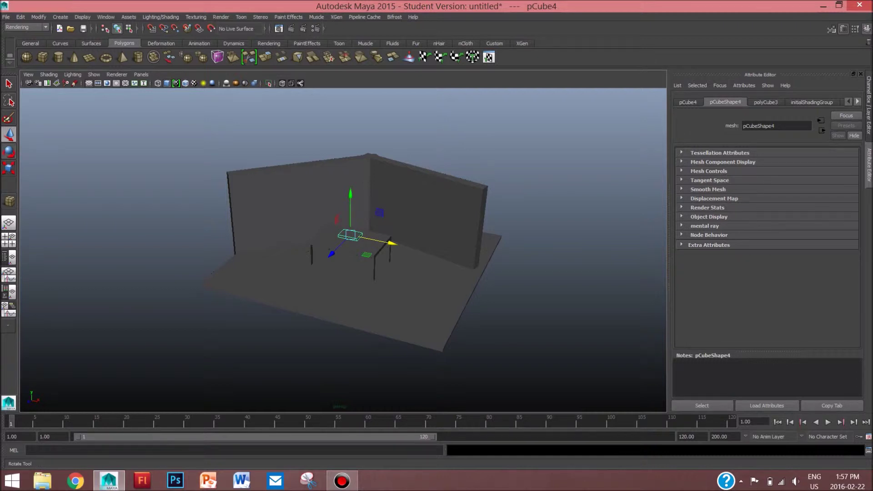
pyautogui.click(9, 151)
pyautogui.moveTo(341, 208); pyautogui.dragTo(337, 266)
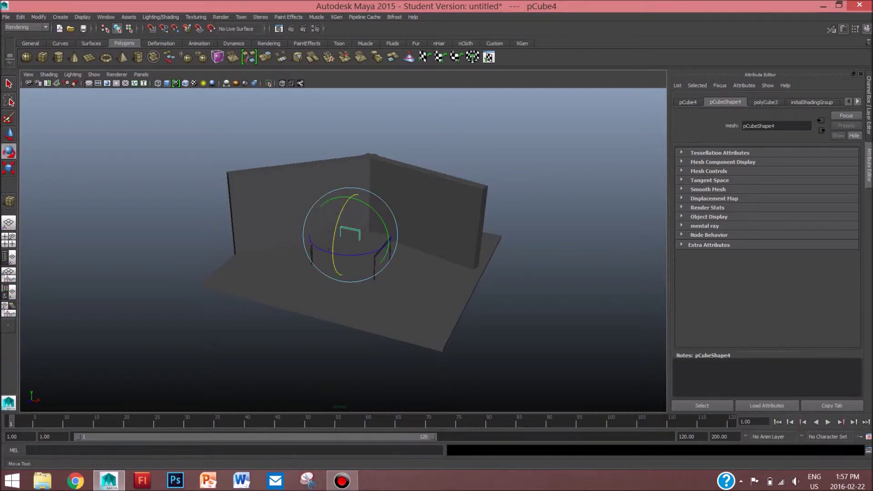
pyautogui.press('w')
pyautogui.moveTo(350, 197); pyautogui.dragTo(351, 191)
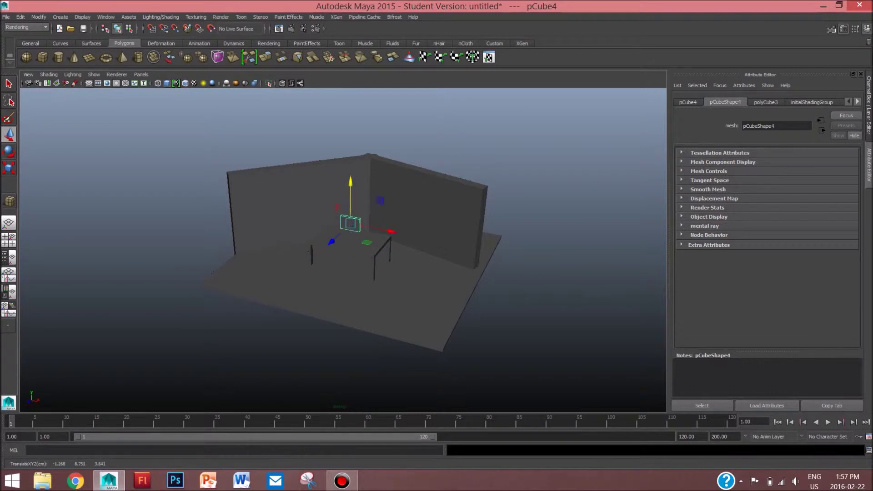
# Step: Adjust the upright panel's height above the tabletop and shift it slightly along the X axis
pyautogui.scroll(5, 343, 250)
pyautogui.keyDown('alt'); pyautogui.moveTo(336, 254); pyautogui.dragTo(394, 183); pyautogui.keyUp('alt')
pyautogui.moveTo(346, 168); pyautogui.dragTo(350, 198)
pyautogui.hotkey('ctrl', 'z')
pyautogui.moveTo(347, 150); pyautogui.dragTo(348, 170)
pyautogui.moveTo(392, 203); pyautogui.dragTo(387, 203)
pyautogui.click(473, 210)
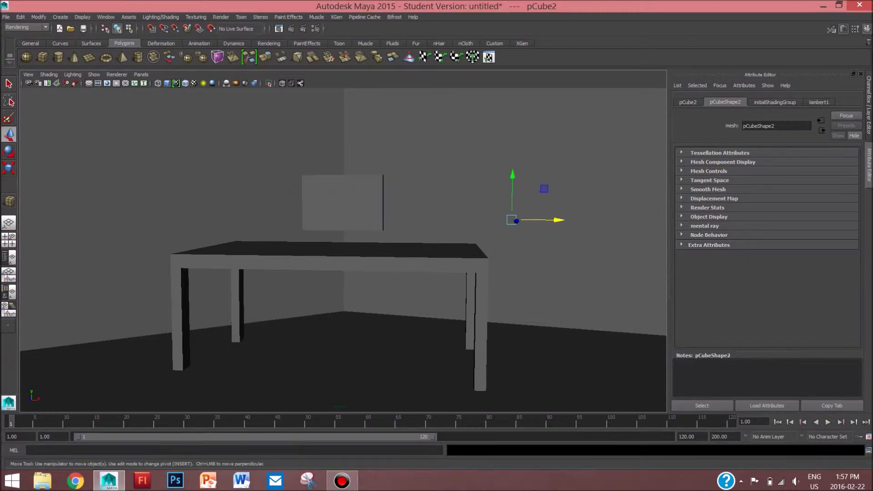
pyautogui.keyDown('alt'); pyautogui.moveTo(472, 209); pyautogui.dragTo(437, 232); pyautogui.keyUp('alt')
pyautogui.press('super')
pyautogui.click(157, 405)
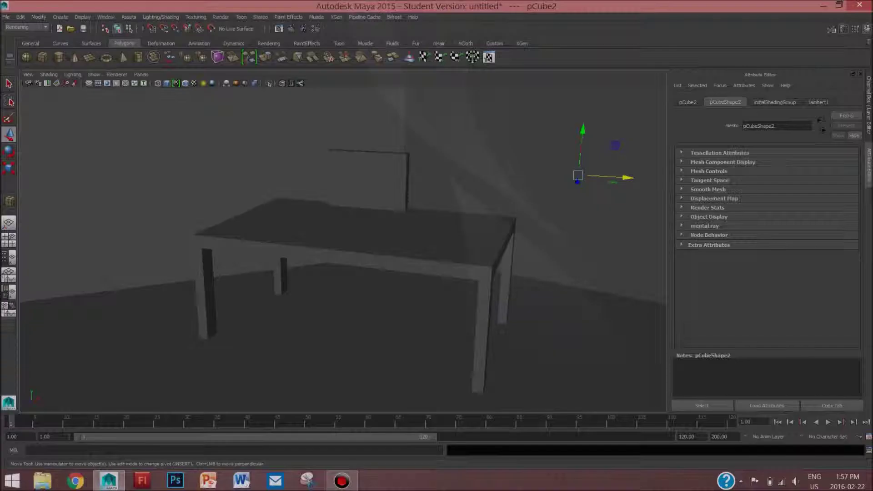
# Step: Select the upright panel, scale it thinner through its depth, and deselect it
pyautogui.click(369, 182)
pyautogui.keyDown('alt'); pyautogui.moveTo(368, 181); pyautogui.dragTo(345, 191); pyautogui.keyUp('alt')
pyautogui.press('super')
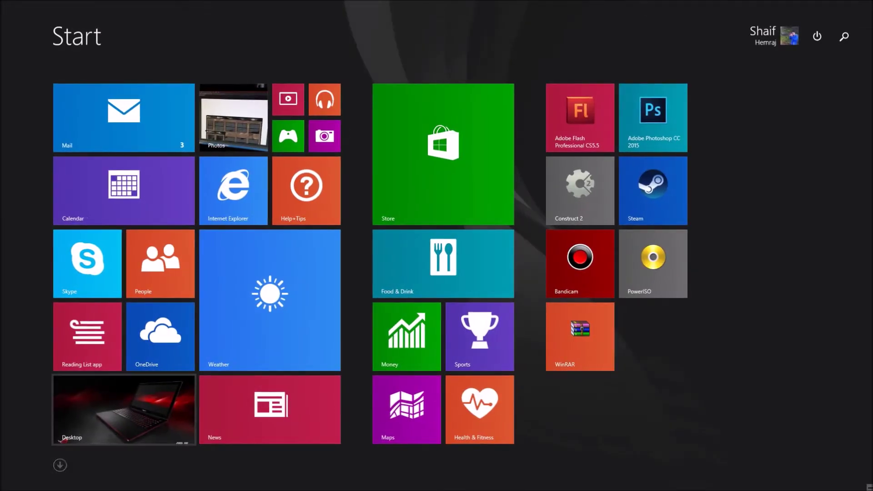
pyautogui.press('super')
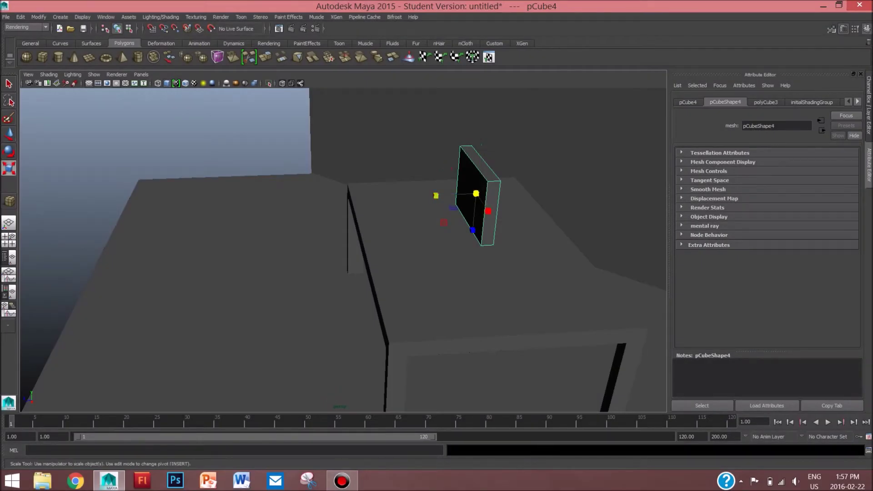
pyautogui.moveTo(435, 195); pyautogui.dragTo(449, 195)
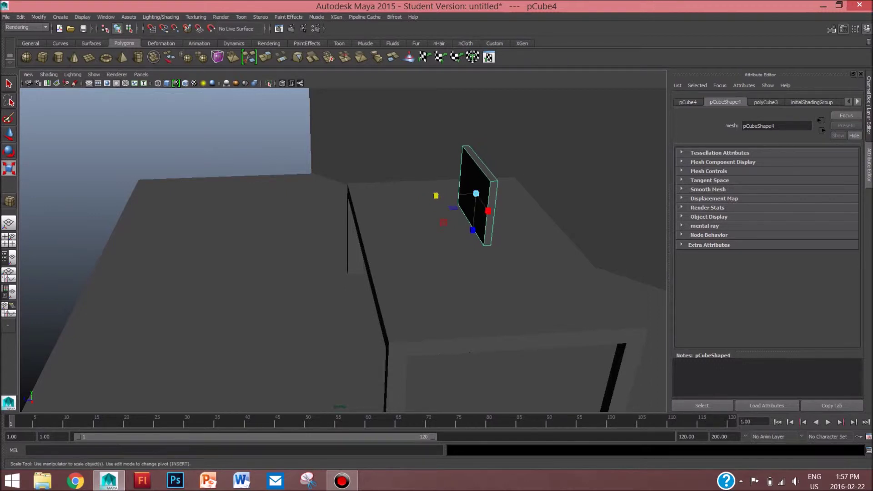
pyautogui.click(200, 141)
pyautogui.keyDown('alt'); pyautogui.moveTo(200, 146); pyautogui.dragTo(289, 111); pyautogui.keyUp('alt')
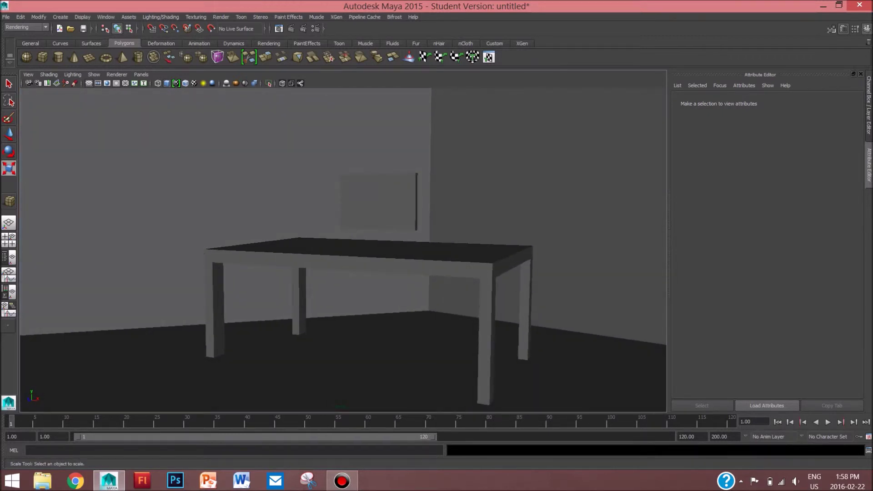
# Step: Extrude the panel's rear face and inset it with a local scale of about 0.914 by 0.858
pyautogui.click(378, 202)
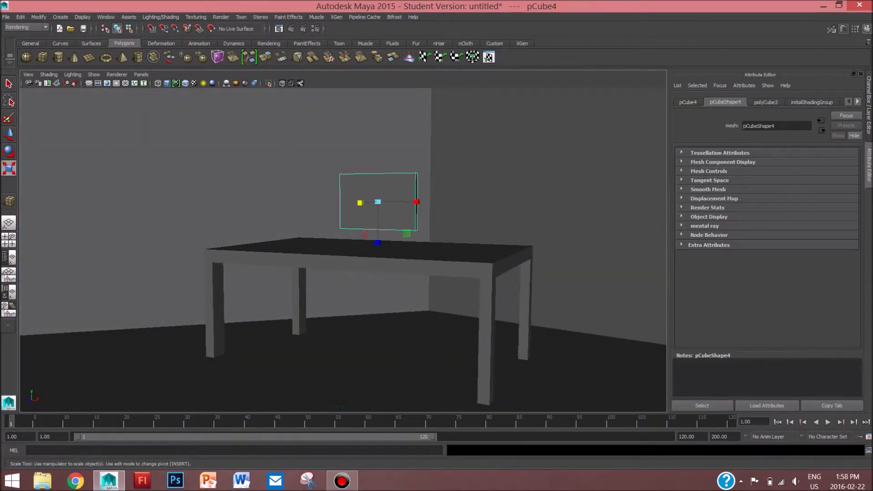
pyautogui.keyDown('alt'); pyautogui.moveTo(378, 202); pyautogui.dragTo(243, 225); pyautogui.keyUp('alt')
pyautogui.scroll(3, 343, 250)
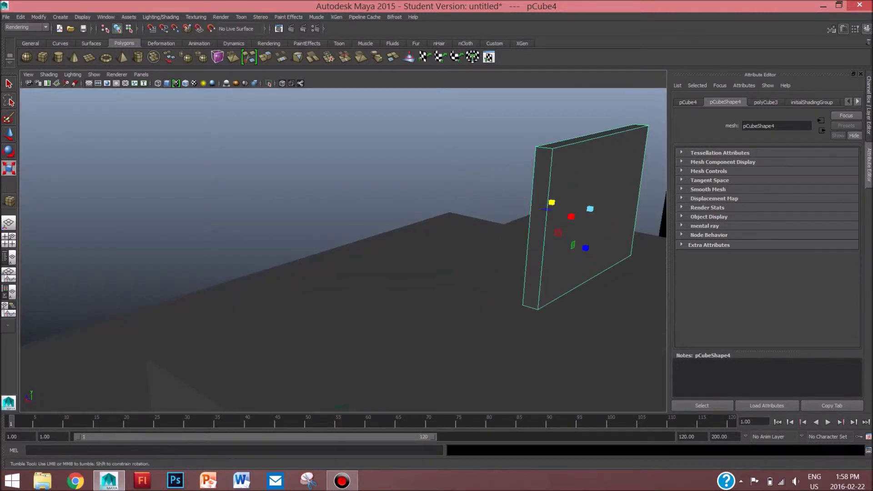
pyautogui.keyDown('alt'); pyautogui.moveTo(344, 250); pyautogui.dragTo(316, 232); pyautogui.keyUp('alt')
pyautogui.moveTo(588, 150); pyautogui.dragTo(588, 173, button='right')
pyautogui.click(582, 175)
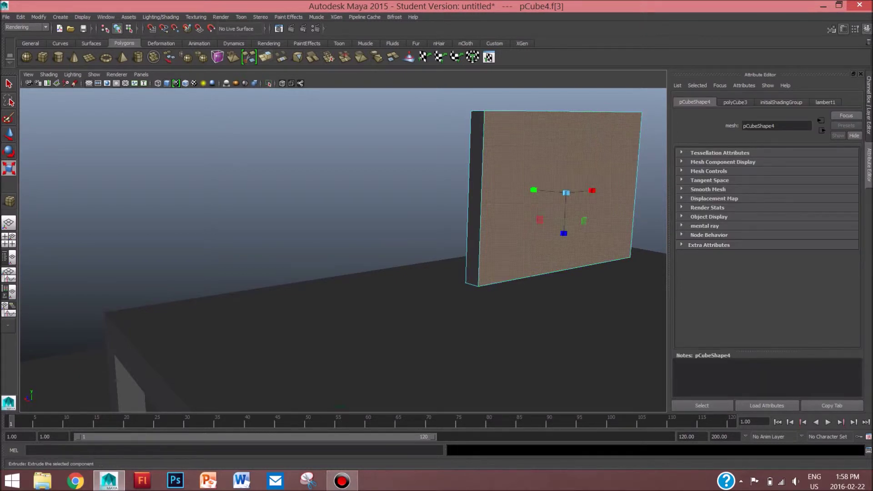
pyautogui.click(265, 57)
pyautogui.moveTo(539, 195); pyautogui.dragTo(541, 195)
pyautogui.moveTo(564, 234); pyautogui.dragTo(564, 227)
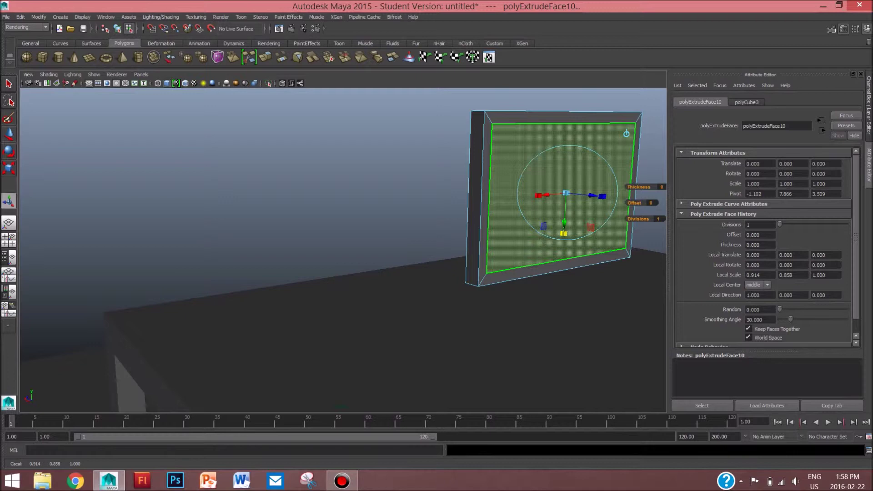
# Step: Extrude the inset rear face outward by about 0.325 to form the monitor's back housing
pyautogui.moveTo(455, 237)
pyautogui.keyDown('alt'); pyautogui.mouseDown()
pyautogui.moveTo(591, 250)
pyautogui.moveTo(444, 241)
pyautogui.mouseUp(); pyautogui.keyUp('alt')
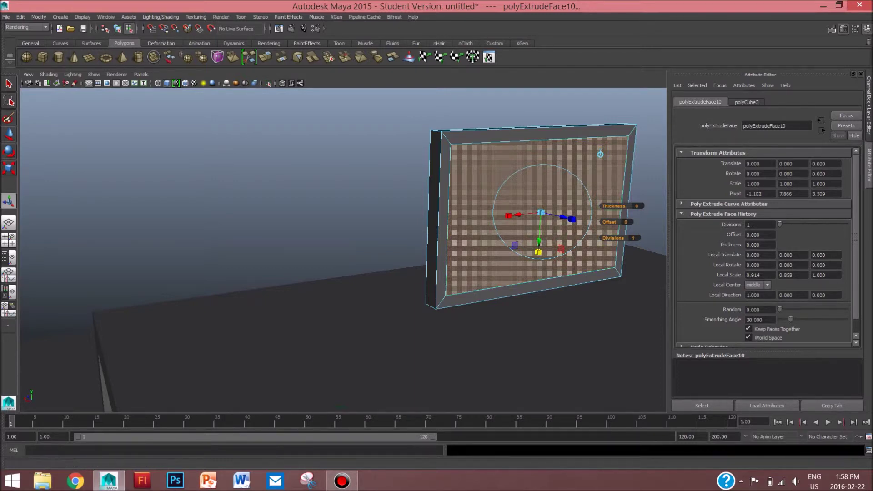
pyautogui.hotkey('ctrl', 'e')
pyautogui.moveTo(564, 217); pyautogui.dragTo(582, 222)
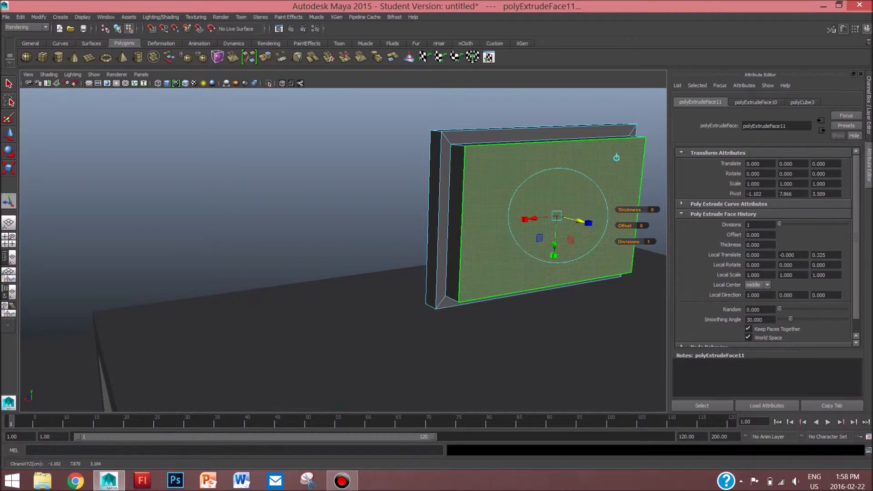
pyautogui.keyDown('alt'); pyautogui.moveTo(472, 246); pyautogui.dragTo(491, 168); pyautogui.keyUp('alt')
pyautogui.keyDown('alt'); pyautogui.moveTo(491, 169); pyautogui.dragTo(448, 277, button='middle'); pyautogui.keyUp('alt')
pyautogui.keyDown('alt'); pyautogui.moveTo(448, 278); pyautogui.dragTo(448, 335); pyautogui.keyUp('alt')
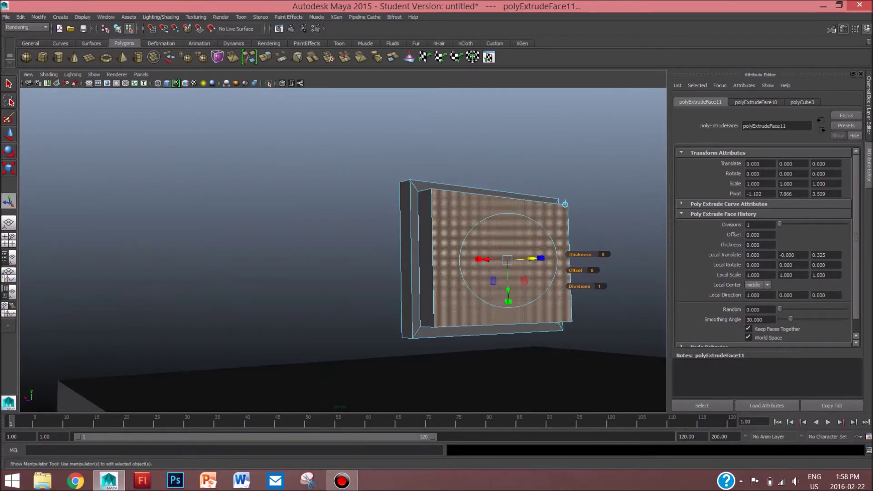
# Step: Extrude the underside face of the back housing and narrow it to a local X scale of about 0.393
pyautogui.moveTo(509, 256); pyautogui.dragTo(526, 231, button='right')
pyautogui.click(495, 330)
pyautogui.keyDown('alt'); pyautogui.moveTo(495, 331); pyautogui.dragTo(500, 295); pyautogui.keyUp('alt')
pyautogui.click(499, 295)
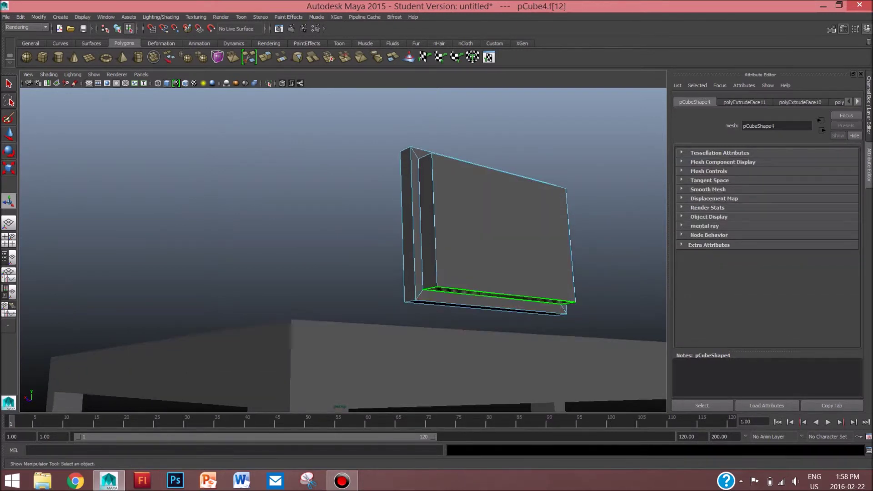
pyautogui.click(249, 57)
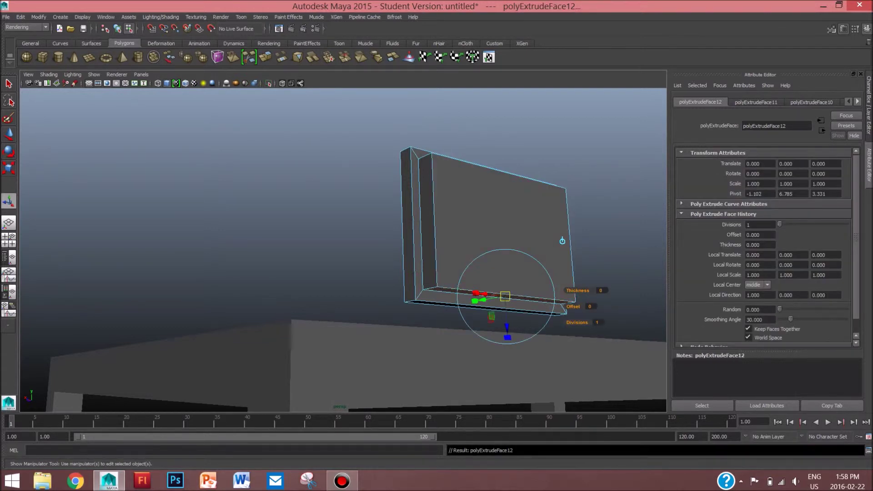
pyautogui.moveTo(475, 293); pyautogui.dragTo(484, 294)
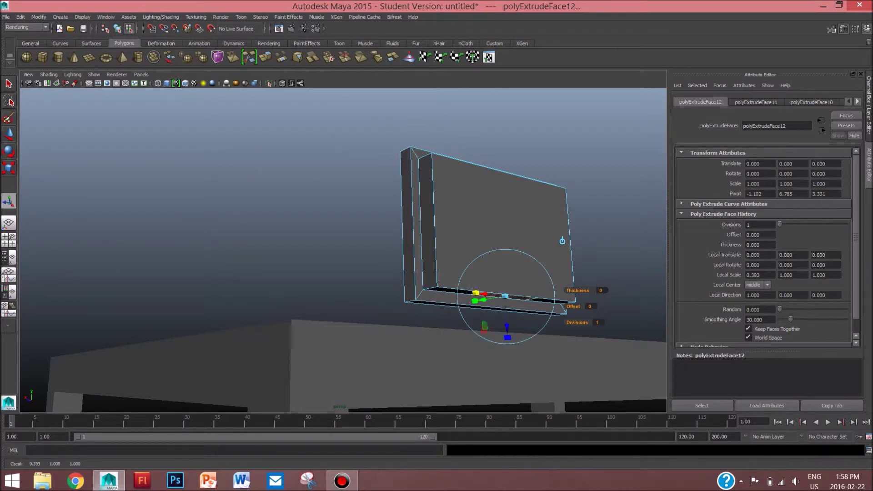
# Step: Extrude the narrowed underside face downward by about 0.53 to form the monitor's neck
pyautogui.moveTo(507, 326); pyautogui.dragTo(507, 340)
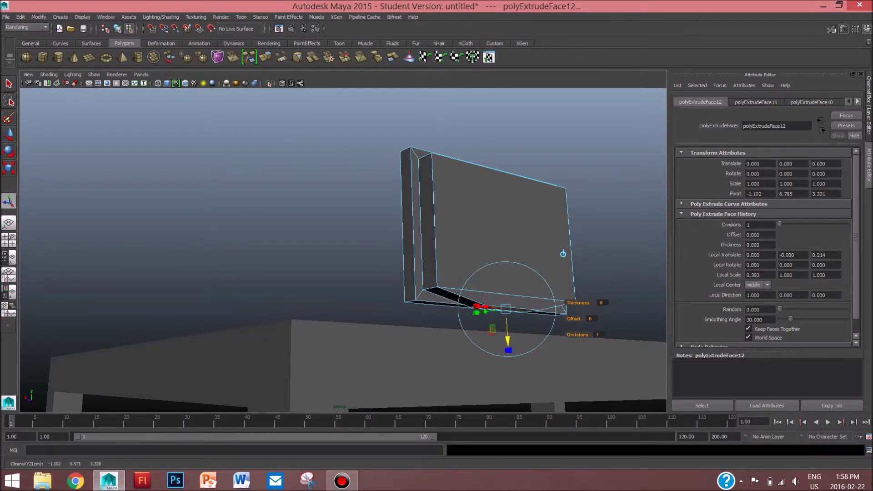
pyautogui.hotkey('ctrl', 'z')
pyautogui.click(265, 57)
pyautogui.moveTo(508, 337); pyautogui.dragTo(468, 359)
pyautogui.scroll(-1, 473, 361)
pyautogui.scroll(2, 473, 361)
pyautogui.scroll(3, 469, 360)
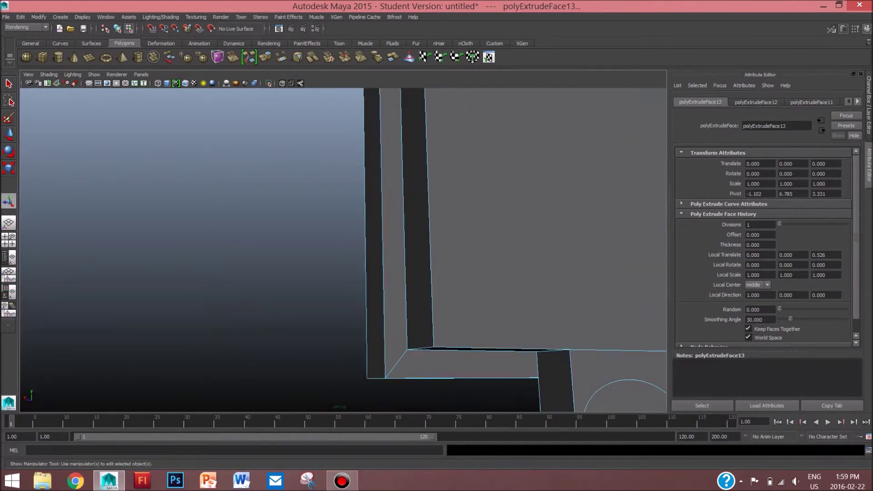
pyautogui.scroll(3, 664, 293)
pyautogui.keyDown('alt'); pyautogui.moveTo(665, 293); pyautogui.dragTo(616, 278, button='middle'); pyautogui.keyUp('alt')
pyautogui.scroll(-3, 616, 247)
pyautogui.scroll(2, 615, 248)
pyautogui.scroll(3, 616, 279)
pyautogui.scroll(1, 616, 278)
pyautogui.moveTo(615, 278); pyautogui.dragTo(533, 322, button='middle')
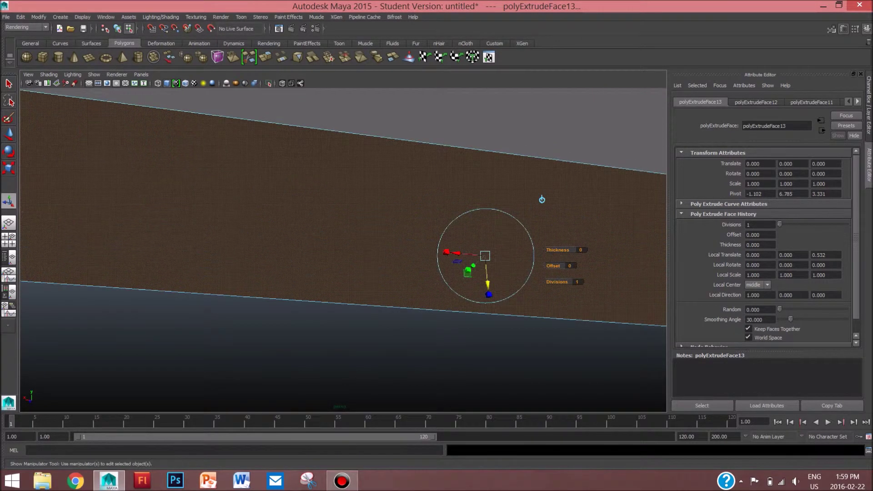
# Step: Extrude the neck's bottom face with a local X scale of about 0.361 and shorten its rear edge along X
pyautogui.click(265, 57)
pyautogui.moveTo(446, 252); pyautogui.dragTo(471, 253)
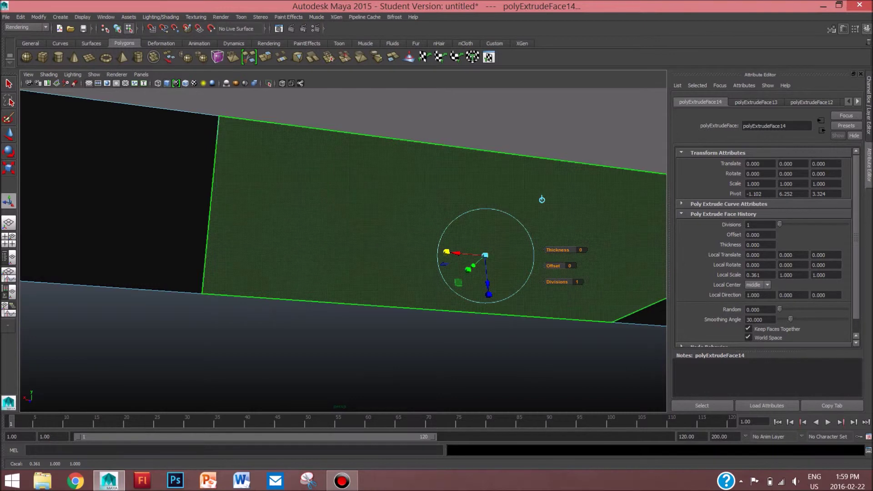
pyautogui.rightClick(417, 145)
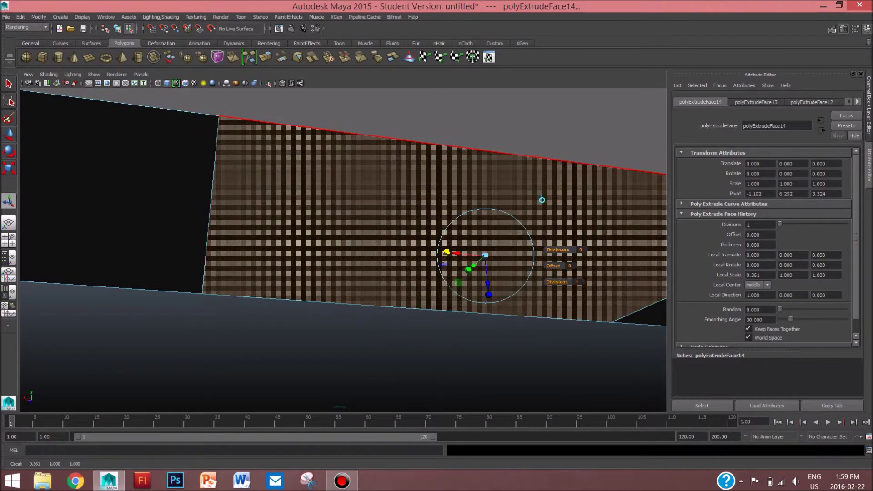
pyautogui.click(409, 141)
pyautogui.press('r')
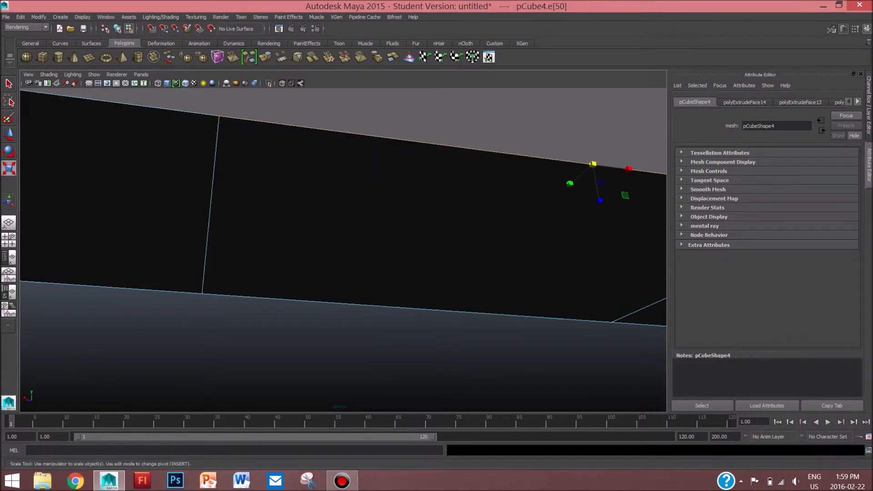
pyautogui.moveTo(629, 168)
pyautogui.mouseDown()
pyautogui.moveTo(591, 164)
pyautogui.moveTo(629, 169)
pyautogui.mouseUp()
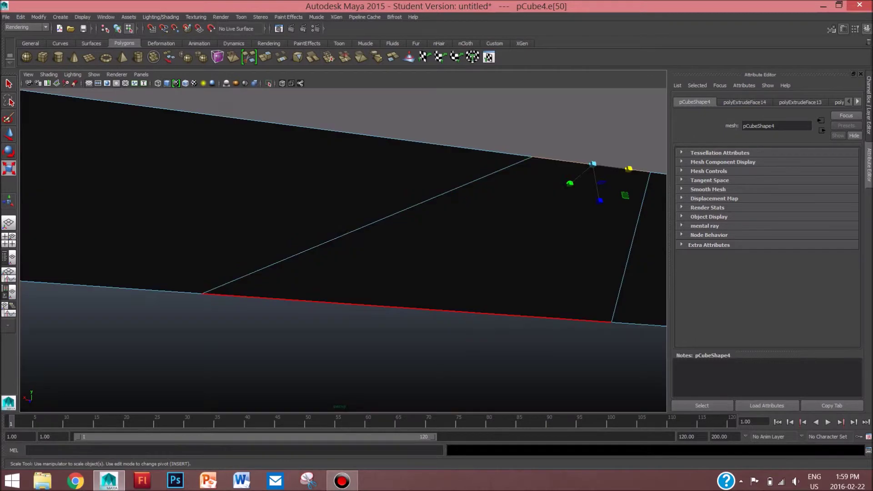
# Step: Extrude the tapered face under the neck downward by about 0.389
pyautogui.moveTo(527, 244); pyautogui.dragTo(531, 263, button='right')
pyautogui.click(531, 263)
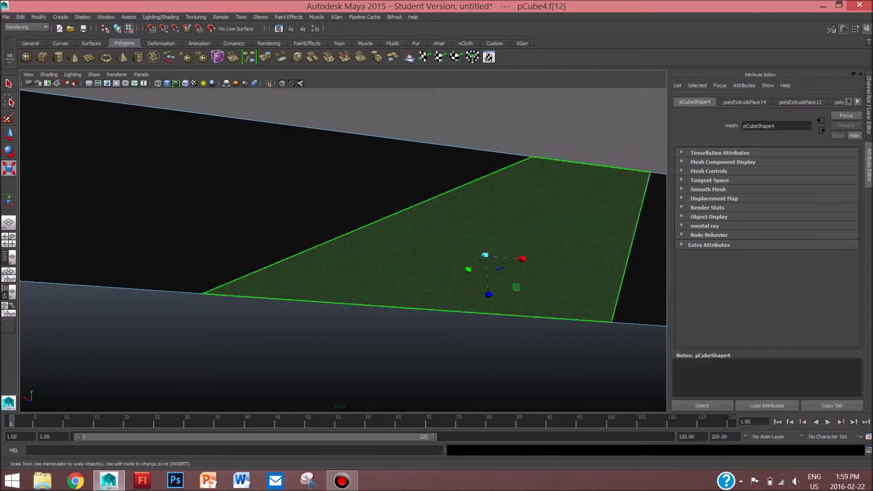
pyautogui.click(265, 57)
pyautogui.moveTo(470, 300); pyautogui.dragTo(474, 348)
pyautogui.keyDown('alt'); pyautogui.moveTo(528, 263); pyautogui.dragTo(415, 202, button='right'); pyautogui.keyUp('alt')
pyautogui.keyDown('alt'); pyautogui.moveTo(415, 203); pyautogui.dragTo(598, 407); pyautogui.keyUp('alt')
pyautogui.keyDown('alt'); pyautogui.moveTo(599, 407); pyautogui.dragTo(486, 280, button='right'); pyautogui.keyUp('alt')
pyautogui.moveTo(487, 280); pyautogui.dragTo(487, 301, button='middle')
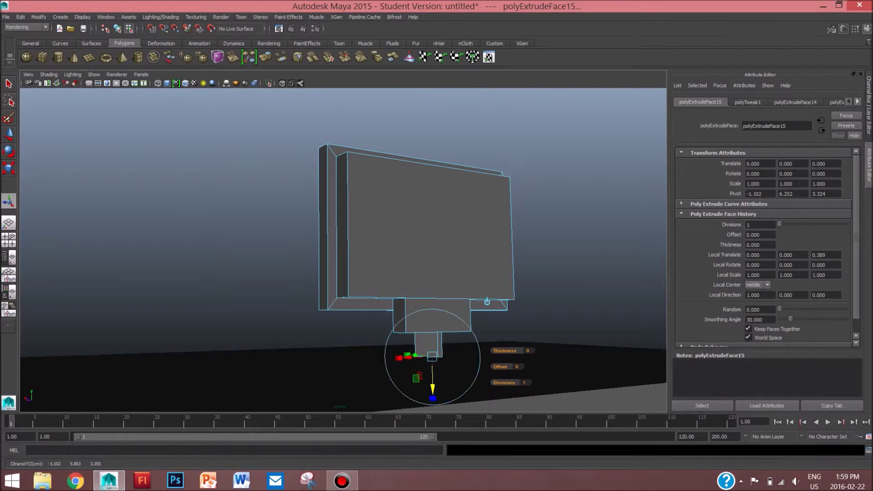
# Step: Examine the monitor and its stand above the tabletop from close and wide angles
pyautogui.moveTo(487, 302)
pyautogui.keyDown('alt'); pyautogui.mouseDown()
pyautogui.moveTo(598, 288)
pyautogui.moveTo(564, 255)
pyautogui.moveTo(491, 241)
pyautogui.moveTo(455, 250)
pyautogui.moveTo(565, 254)
pyautogui.moveTo(594, 301)
pyautogui.moveTo(596, 288)
pyautogui.moveTo(541, 270)
pyautogui.moveTo(483, 318)
pyautogui.mouseUp(); pyautogui.keyUp('alt')
pyautogui.scroll(3, 483, 318)
pyautogui.keyDown('alt'); pyautogui.moveTo(513, 351); pyautogui.dragTo(518, 302); pyautogui.keyUp('alt')
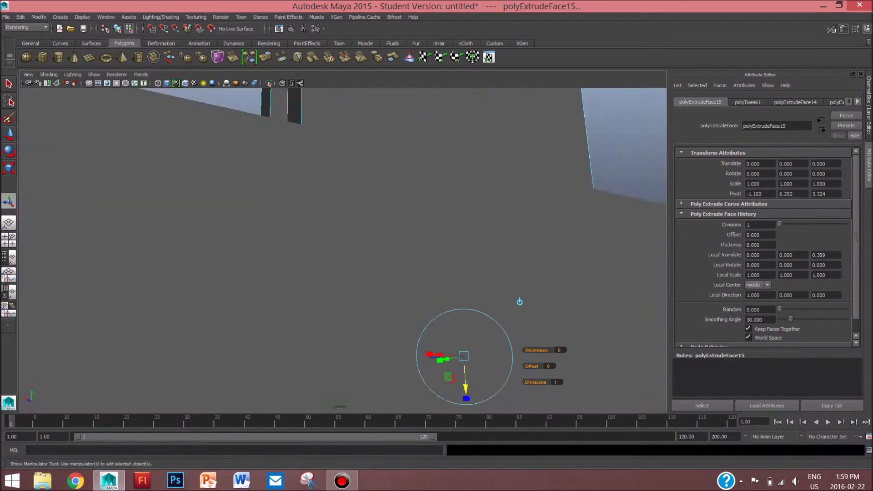
pyautogui.scroll(5, 518, 302)
pyautogui.keyDown('alt'); pyautogui.moveTo(521, 375); pyautogui.dragTo(514, 251); pyautogui.keyUp('alt')
pyautogui.scroll(5, 523, 359)
pyautogui.scroll(-5, 620, 304)
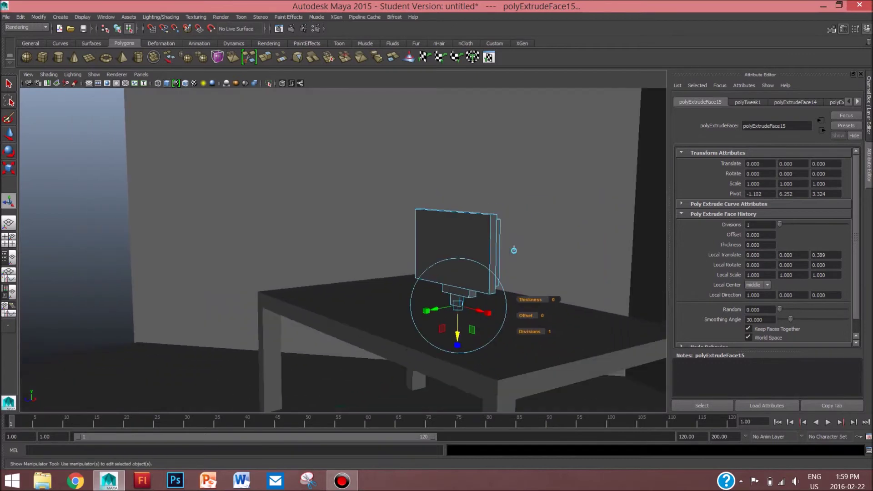
# Step: Return to object mode, move the whole monitor along the Z axis well clear of the table, and deselect it
pyautogui.moveTo(473, 255); pyautogui.dragTo(505, 231, button='right')
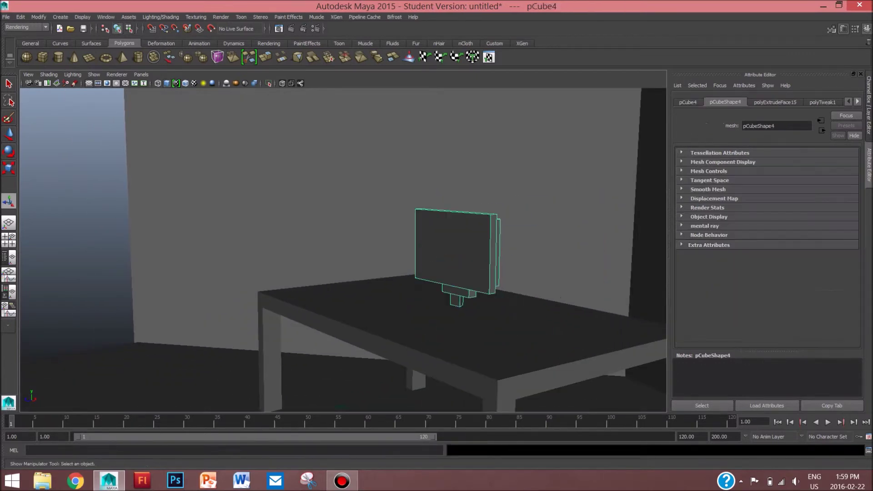
pyautogui.press('w')
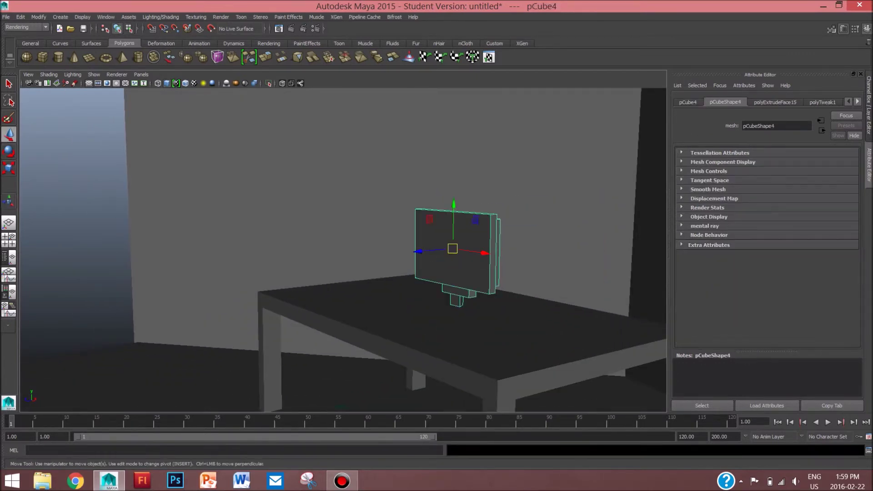
pyautogui.moveTo(418, 251); pyautogui.dragTo(89, 275)
pyautogui.scroll(-2, 159, 256)
pyautogui.moveTo(163, 244); pyautogui.dragTo(54, 234)
pyautogui.moveTo(154, 262); pyautogui.dragTo(205, 272)
pyautogui.click(93, 239)
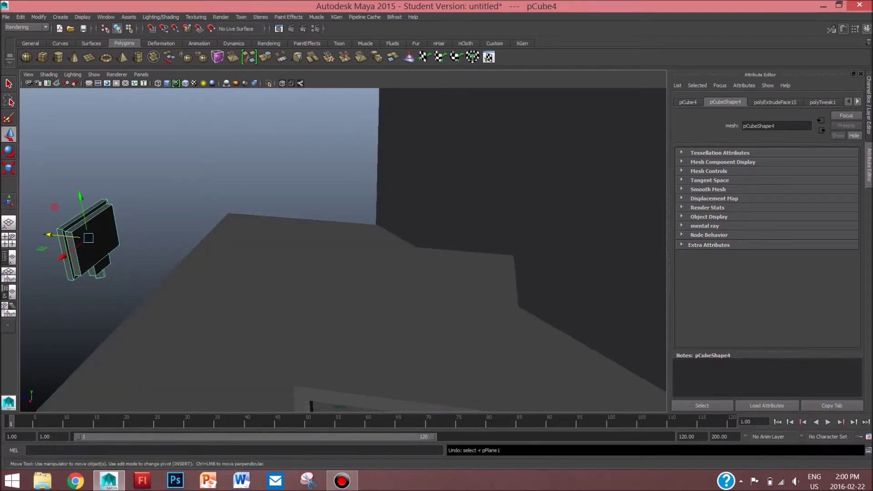
pyautogui.keyDown('alt'); pyautogui.moveTo(98, 243); pyautogui.dragTo(129, 246); pyautogui.keyUp('alt')
pyautogui.scroll(-4, 130, 246)
pyautogui.moveTo(182, 255); pyautogui.dragTo(109, 255)
pyautogui.click(114, 286)
# Step: Examine the table and room corner from below and at close range
pyautogui.keyDown('alt'); pyautogui.moveTo(116, 286); pyautogui.dragTo(159, 220); pyautogui.keyUp('alt')
pyautogui.scroll(5, 156, 195)
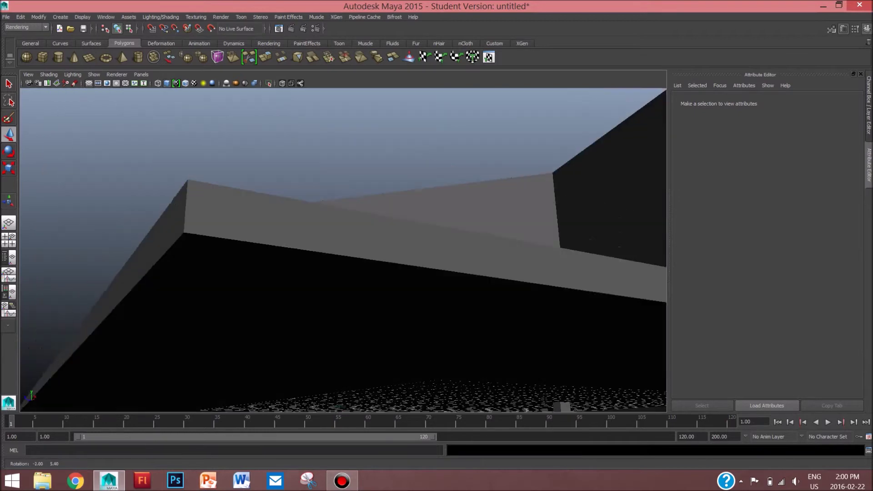
pyautogui.scroll(4, 159, 220)
pyautogui.keyDown('alt'); pyautogui.moveTo(159, 220); pyautogui.dragTo(250, 194, button='middle'); pyautogui.keyUp('alt')
pyautogui.keyDown('alt'); pyautogui.moveTo(250, 194); pyautogui.dragTo(231, 154); pyautogui.keyUp('alt')
pyautogui.keyDown('alt'); pyautogui.moveTo(232, 154); pyautogui.dragTo(310, 228, button='middle'); pyautogui.keyUp('alt')
pyautogui.keyDown('alt'); pyautogui.moveTo(309, 227); pyautogui.dragTo(348, 250); pyautogui.keyUp('alt')
pyautogui.keyDown('alt'); pyautogui.moveTo(348, 250); pyautogui.dragTo(296, 282, button='middle'); pyautogui.keyUp('alt')
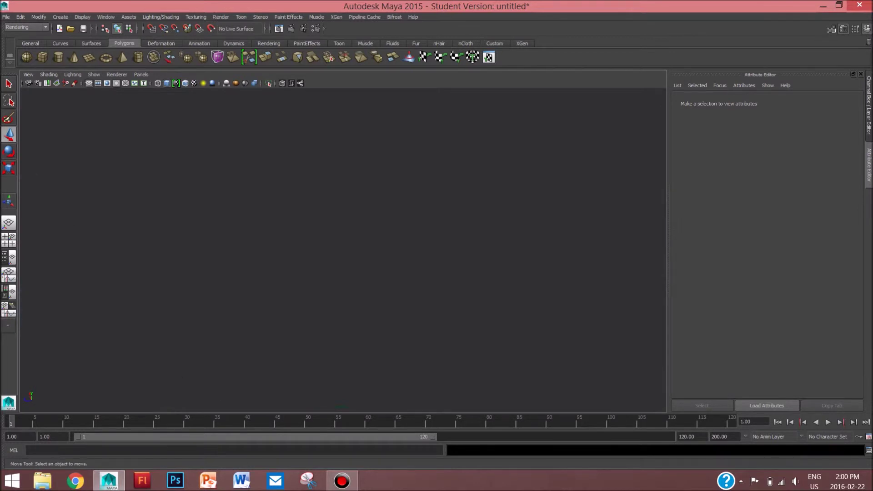
# Step: Switch to Chrome, find images for "computer monitor" on Google and open the silver Apple display picture as a reference
pyautogui.scroll(-3, 343, 251)
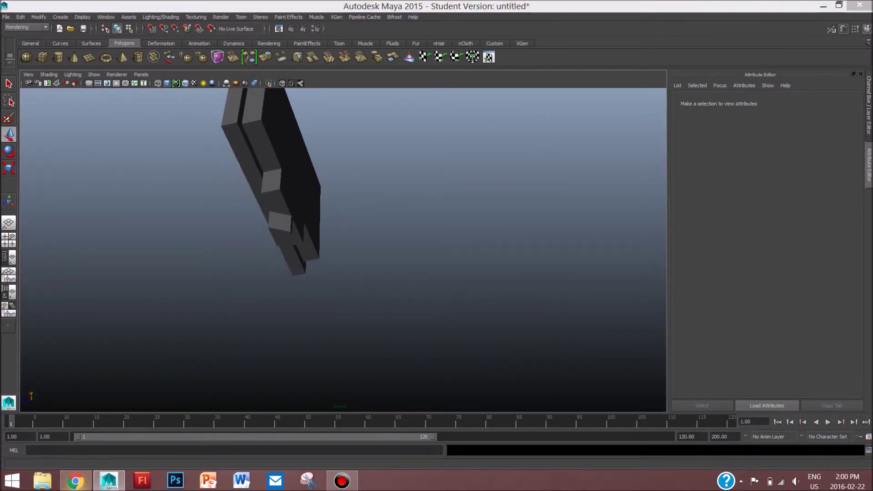
pyautogui.click(75, 480)
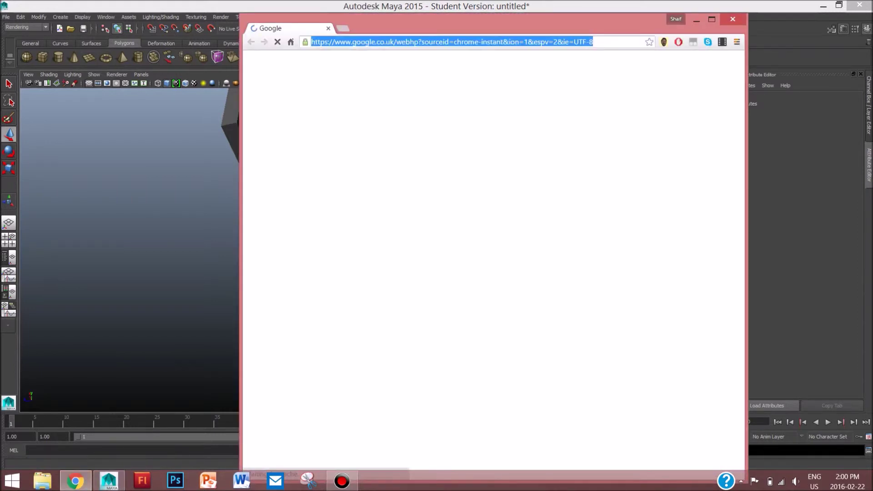
pyautogui.write('comp')
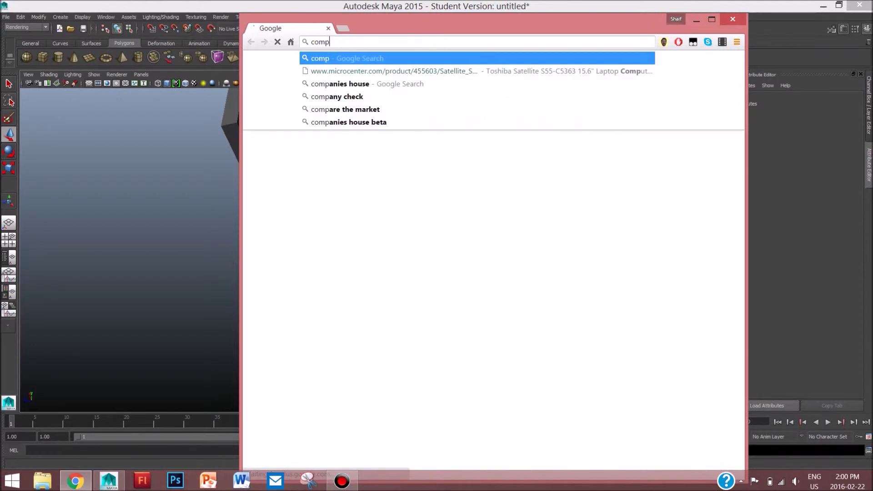
pyautogui.write('uter monitor')
pyautogui.press('Return')
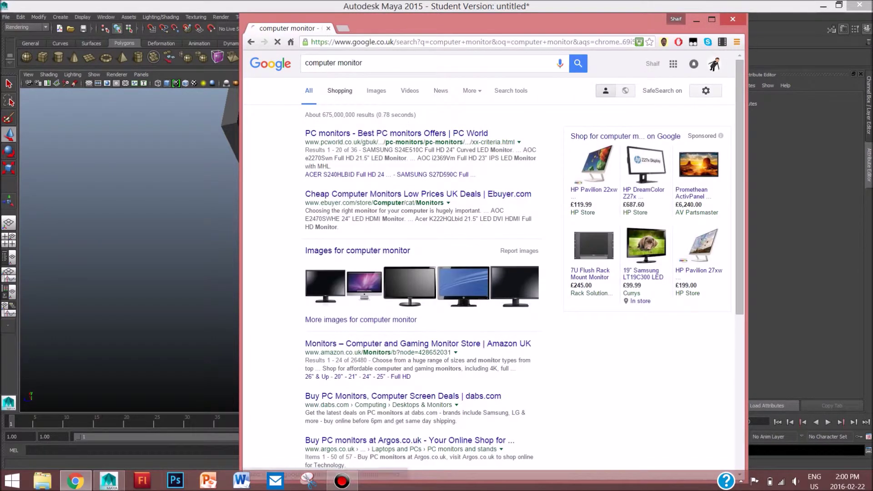
pyautogui.click(378, 91)
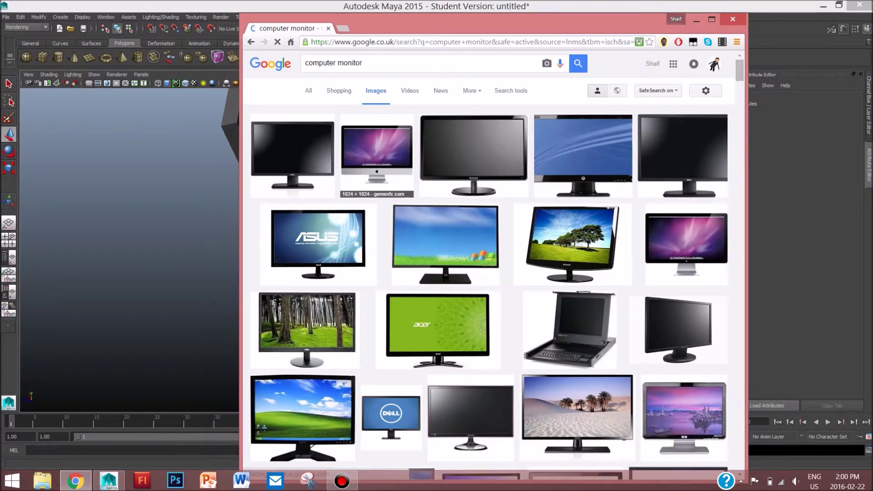
pyautogui.click(377, 155)
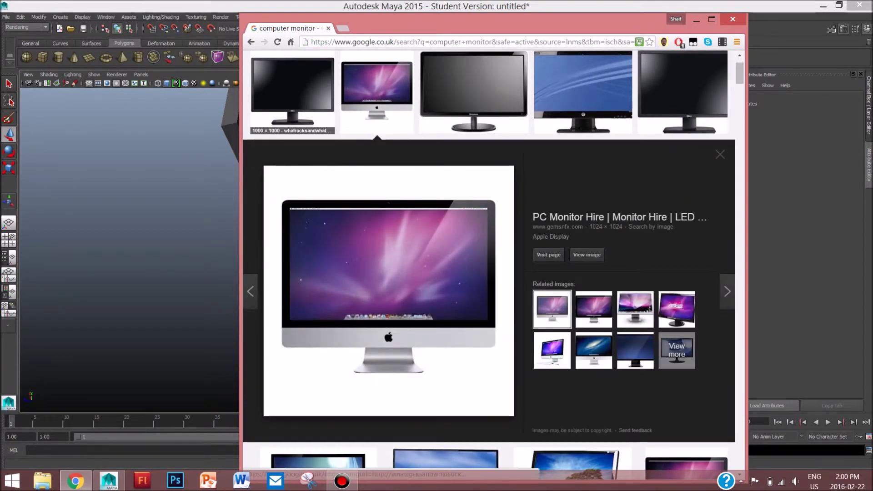
# Step: Switch back to Maya and extrude the bottom face of the monitor's stand downward by about 0.035
pyautogui.click(159, 7)
pyautogui.moveTo(283, 228); pyautogui.dragTo(283, 249, button='right')
pyautogui.click(279, 235)
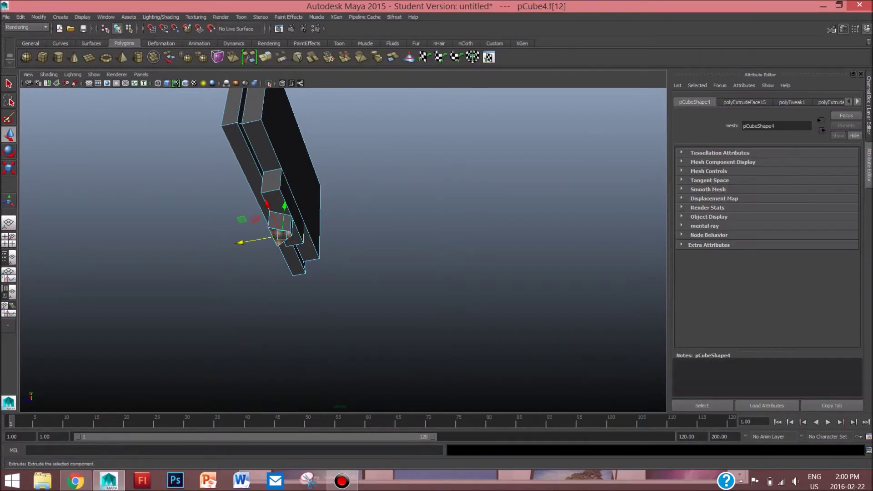
pyautogui.click(249, 57)
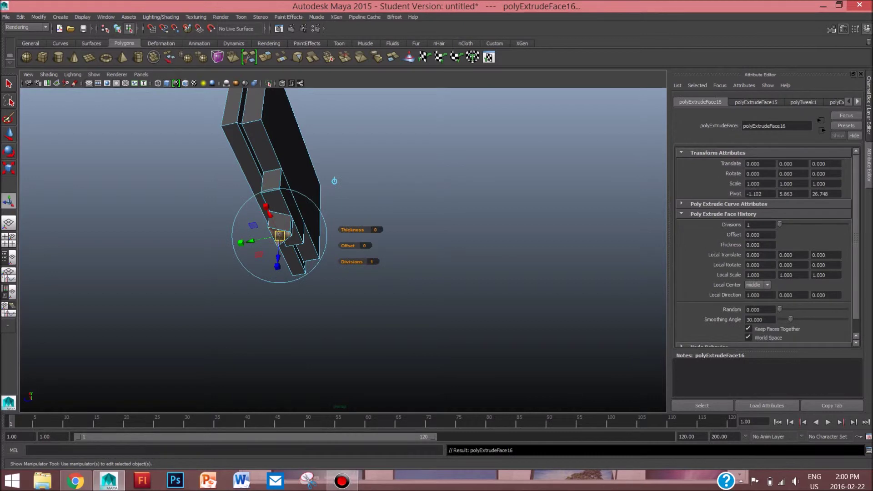
pyautogui.keyDown('alt'); pyautogui.moveTo(308, 93); pyautogui.dragTo(285, 100); pyautogui.keyUp('alt')
pyautogui.moveTo(253, 289); pyautogui.dragTo(253, 292)
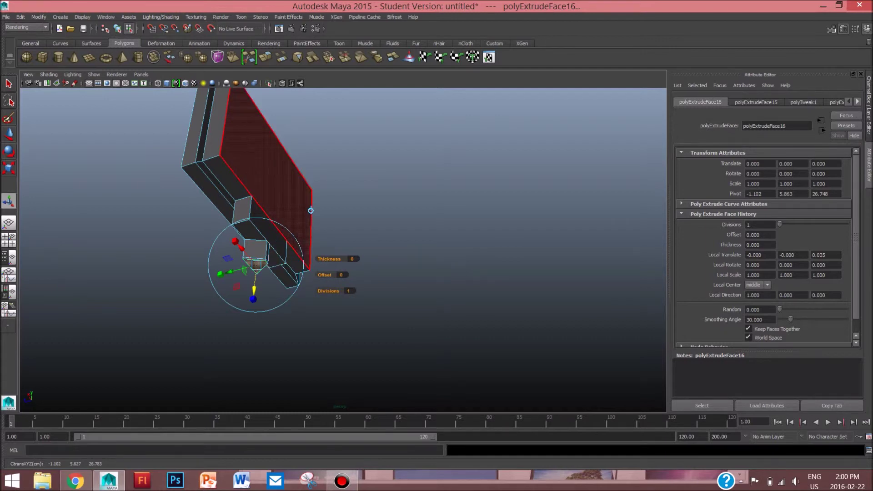
# Step: Try extruding the stand's bottom face again and scaling it by about 4.478, 3.473 and 1.427 into a wide foot
pyautogui.hotkey('ctrl', 'e')
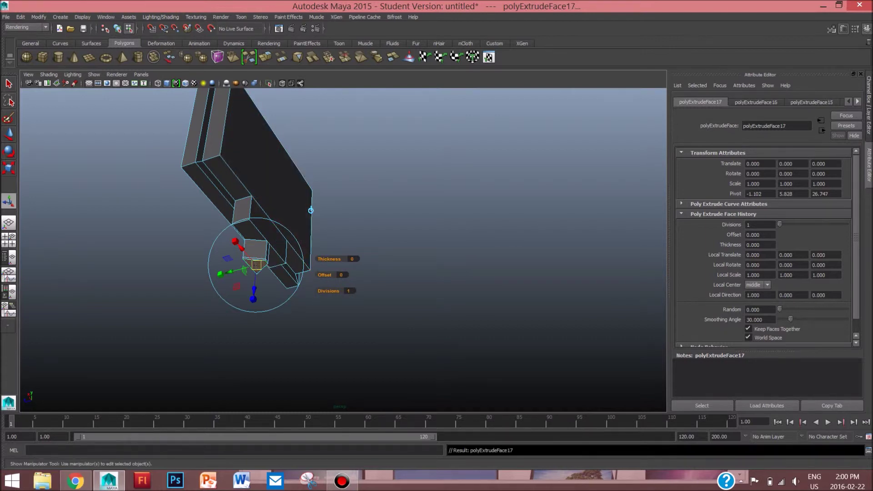
pyautogui.moveTo(235, 241); pyautogui.dragTo(233, 238)
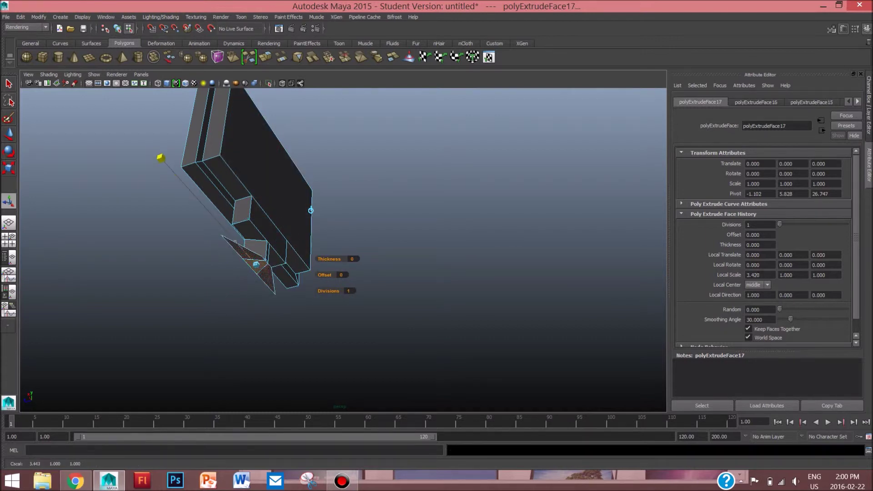
pyautogui.moveTo(135, 129); pyautogui.dragTo(132, 126)
pyautogui.moveTo(256, 264); pyautogui.dragTo(253, 266)
pyautogui.moveTo(253, 299); pyautogui.dragTo(251, 316)
pyautogui.keyDown('alt'); pyautogui.moveTo(253, 316); pyautogui.dragTo(414, 387); pyautogui.keyUp('alt')
pyautogui.moveTo(480, 377); pyautogui.dragTo(486, 438)
# Step: Undo the scaling of the stand's extruded bottom face while comparing the stand with the reference picture in Chrome
pyautogui.click(75, 481)
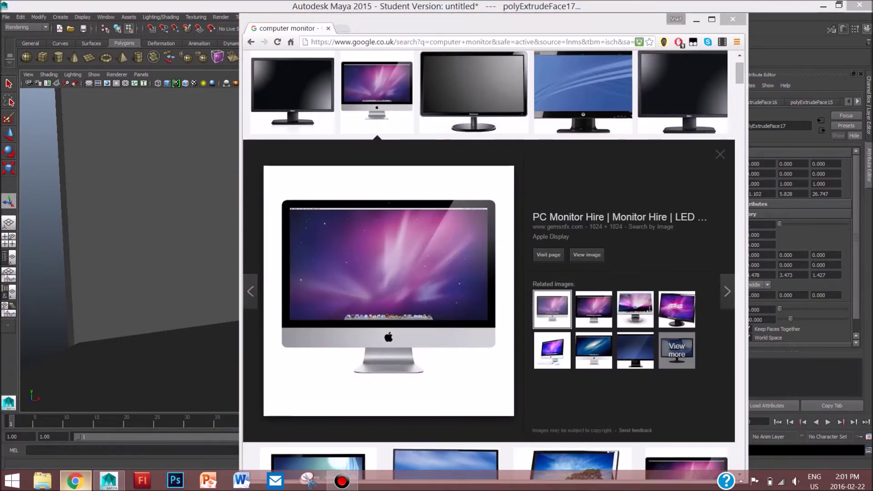
pyautogui.click(75, 481)
pyautogui.hotkey('ctrl', 'z')
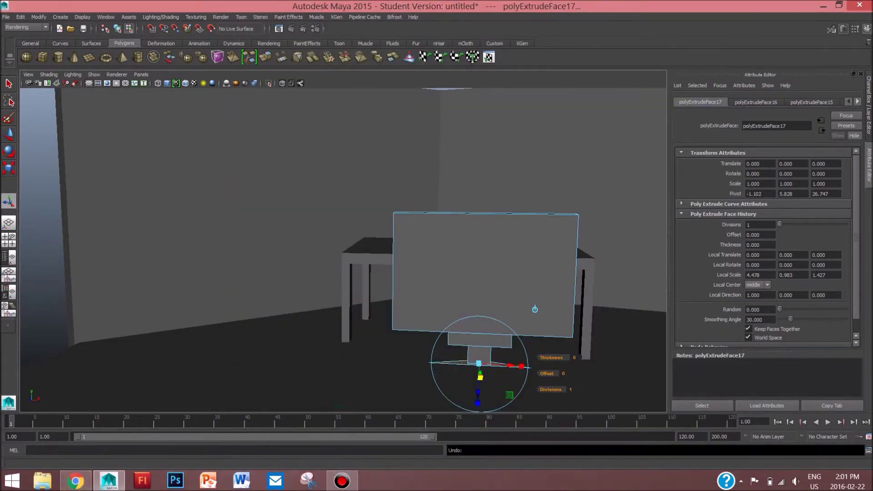
pyautogui.hotkey('ctrl', 'z')
pyautogui.click(75, 481)
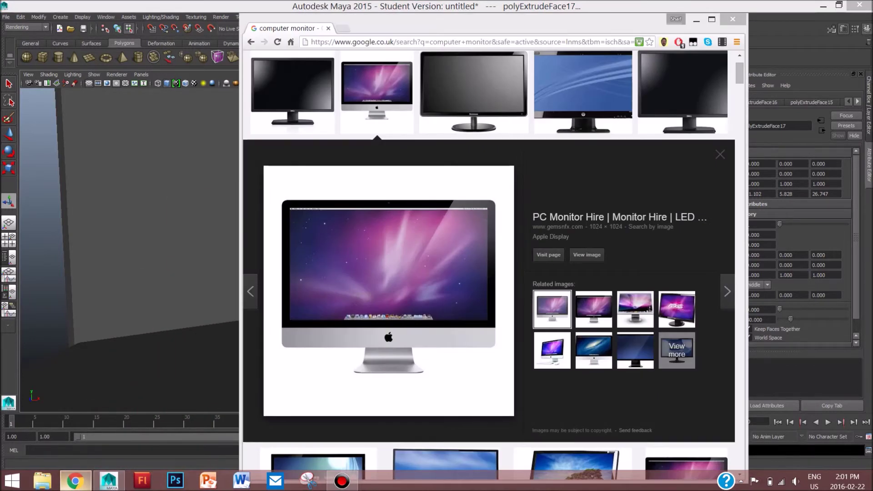
pyautogui.click(75, 481)
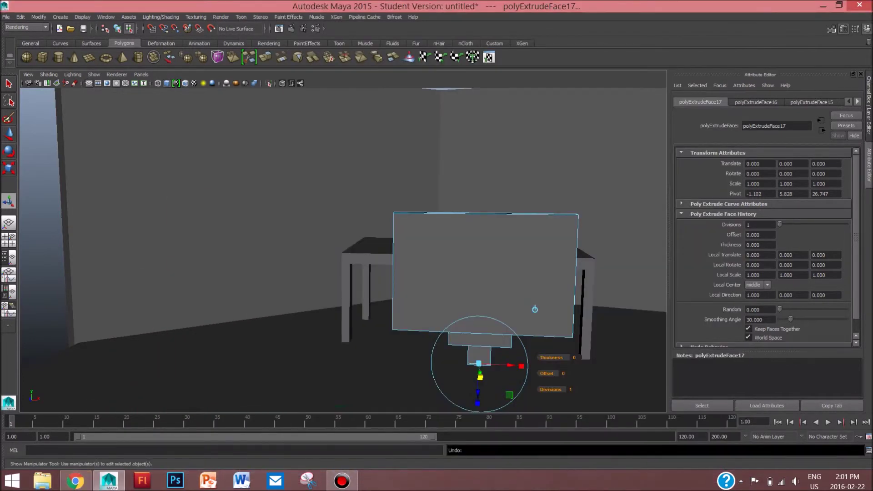
pyautogui.click(76, 480)
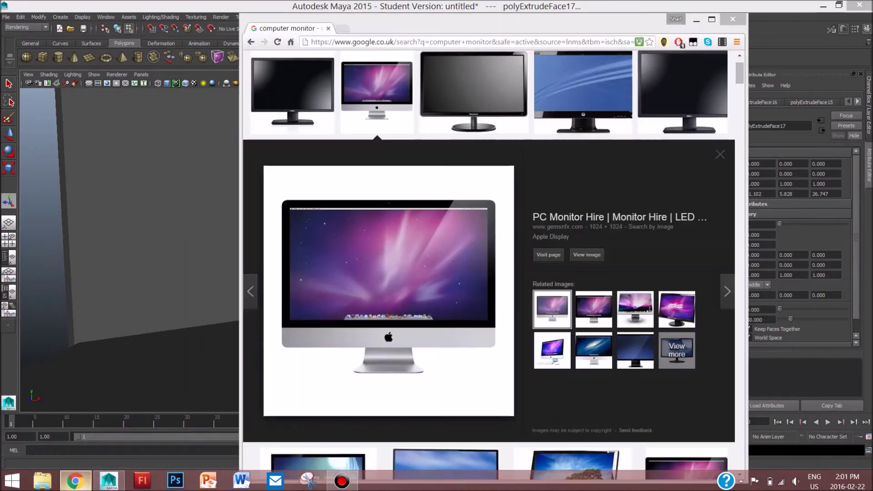
pyautogui.click(75, 481)
# Step: Extrude the thin front face at the bottom of the monitor's stand forward by about 0.386, then deselect it
pyautogui.keyDown('alt'); pyautogui.moveTo(473, 363); pyautogui.dragTo(489, 312); pyautogui.keyUp('alt')
pyautogui.scroll(5, 591, 393)
pyautogui.scroll(-5, 344, 250)
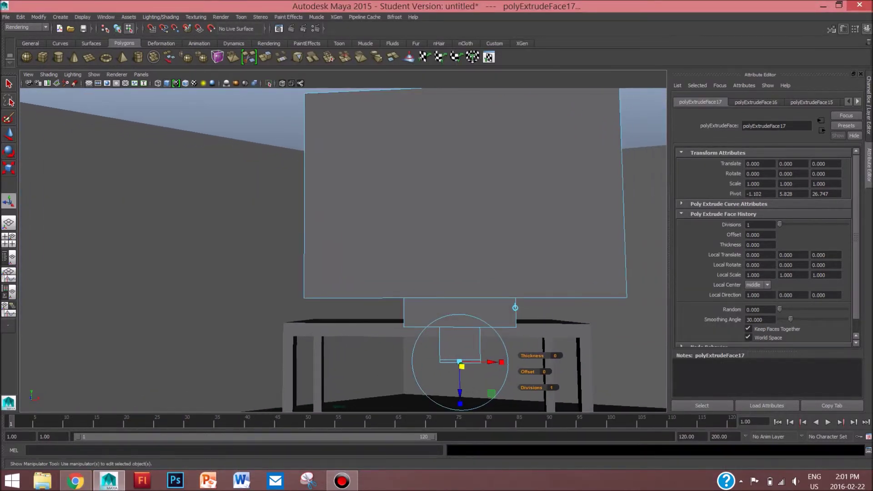
pyautogui.rightClick(474, 255)
pyautogui.click(474, 276)
pyautogui.click(455, 361)
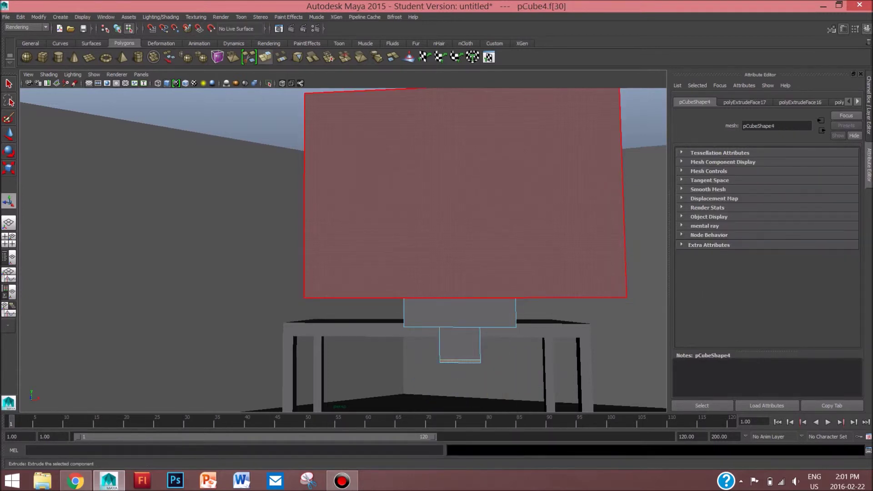
pyautogui.click(265, 57)
pyautogui.keyDown('alt'); pyautogui.moveTo(400, 200); pyautogui.dragTo(470, 220); pyautogui.keyUp('alt')
pyautogui.moveTo(518, 294); pyautogui.dragTo(537, 302, button='middle')
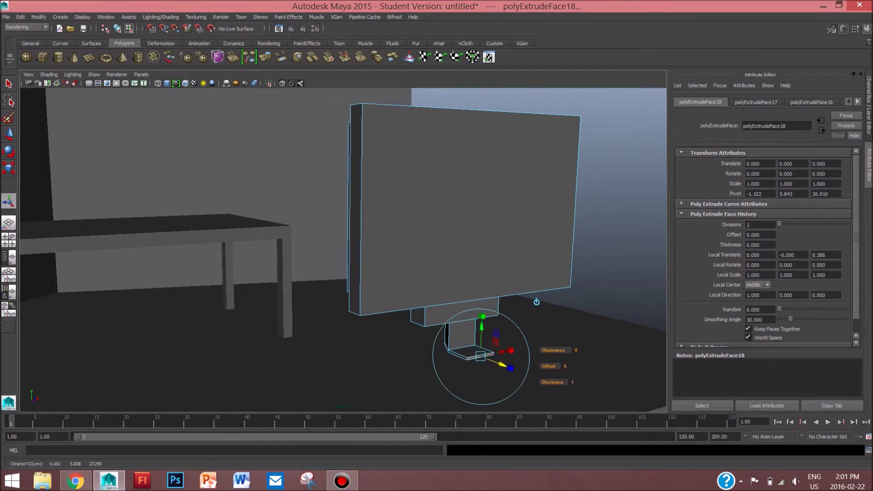
pyautogui.click(546, 337)
# Step: Extrude the monitor's front screen face and scale it inward to about 0.928 by 0.903 to form a bezel
pyautogui.moveTo(399, 180); pyautogui.dragTo(398, 201, button='right')
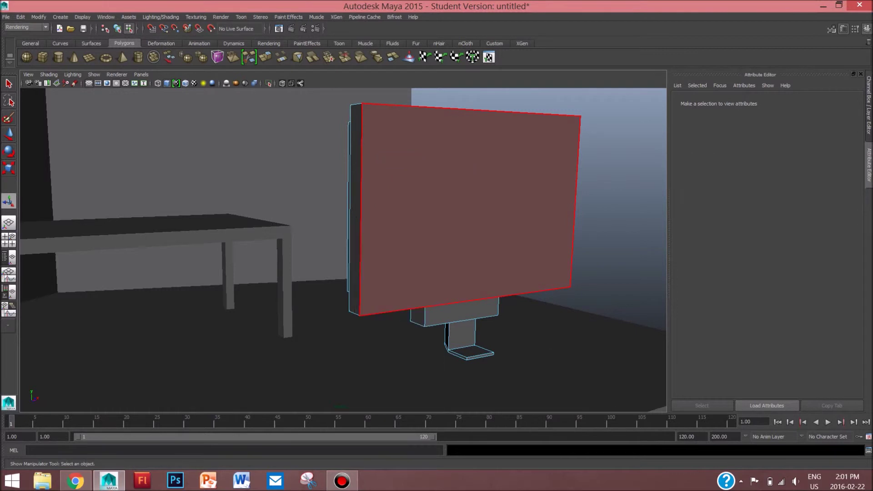
pyautogui.click(398, 200)
pyautogui.click(265, 57)
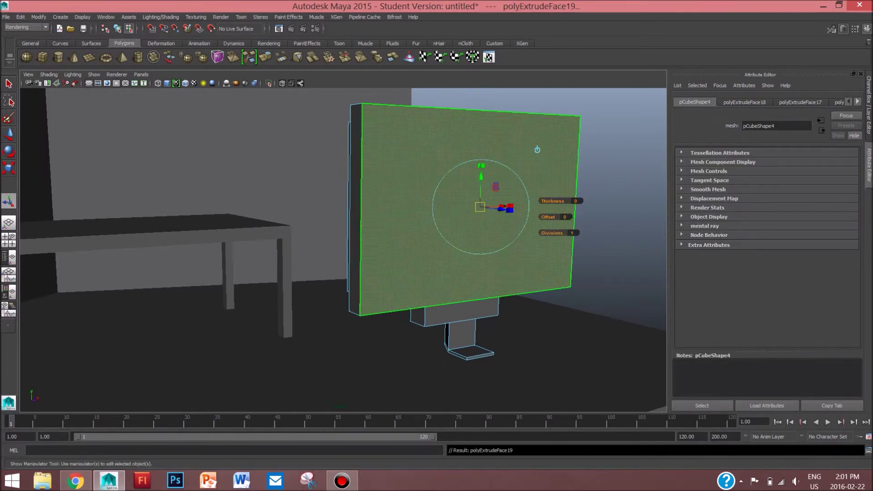
pyautogui.moveTo(510, 207); pyautogui.dragTo(510, 208)
pyautogui.moveTo(481, 166); pyautogui.dragTo(481, 170)
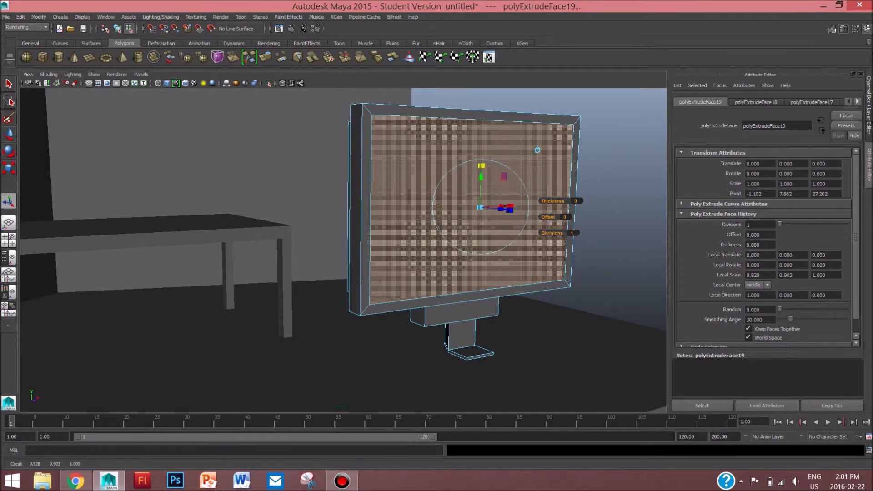
pyautogui.click(614, 182)
# Step: Bevel the four short depth edges at the outer corners of the monitor's casing, then return to object mode and deselect
pyautogui.moveTo(614, 182)
pyautogui.keyDown('alt'); pyautogui.mouseDown()
pyautogui.moveTo(594, 167)
pyautogui.moveTo(653, 210)
pyautogui.moveTo(586, 221)
pyautogui.moveTo(566, 249)
pyautogui.moveTo(616, 186)
pyautogui.mouseUp(); pyautogui.keyUp('alt')
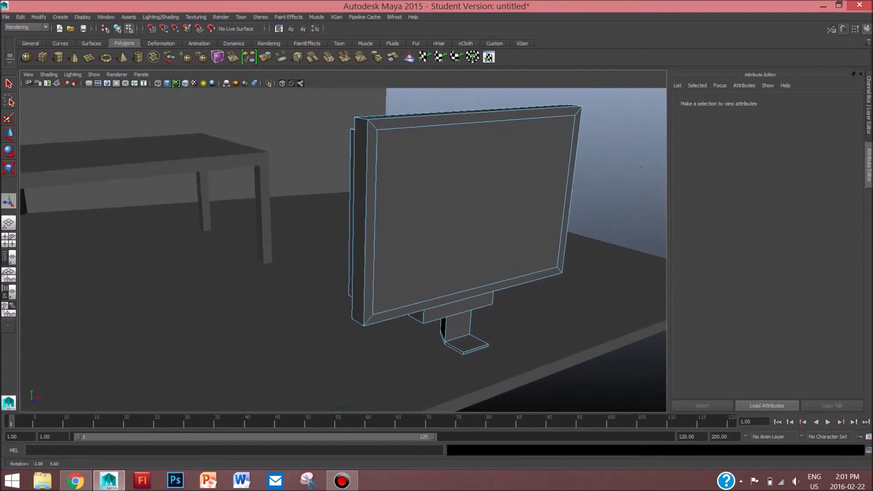
pyautogui.click(75, 481)
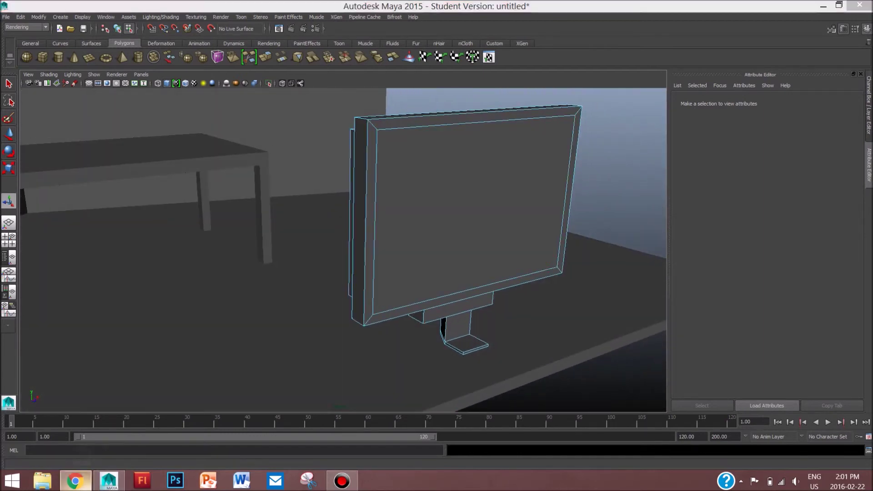
pyautogui.click(75, 480)
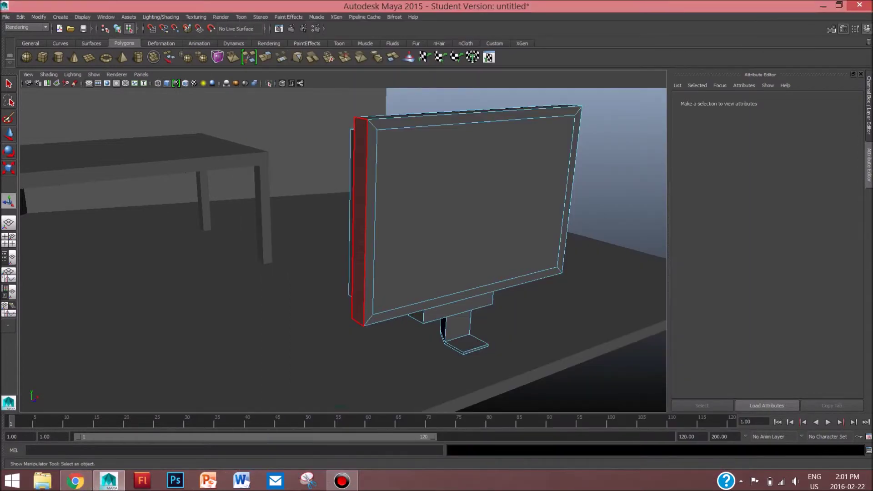
pyautogui.rightClick(366, 123)
pyautogui.moveTo(366, 123); pyautogui.dragTo(365, 102, button='right')
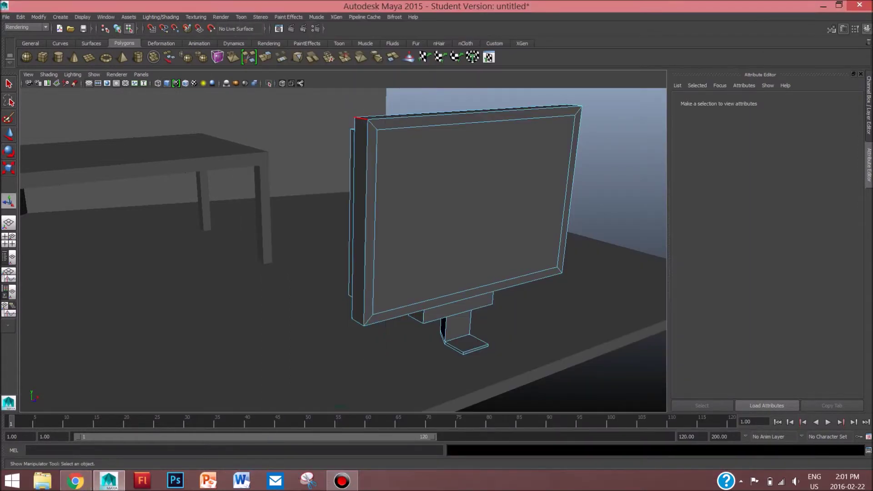
pyautogui.click(387, 319)
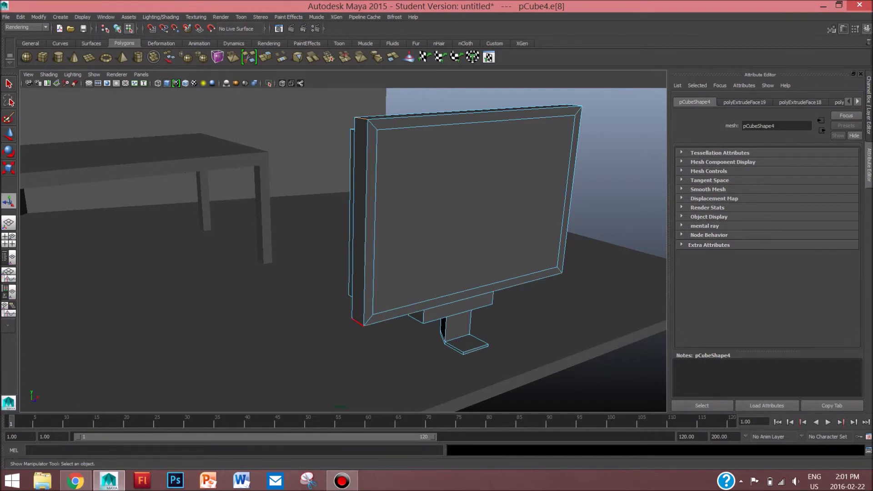
pyautogui.keyDown('shift'); pyautogui.click(358, 322); pyautogui.keyUp('shift')
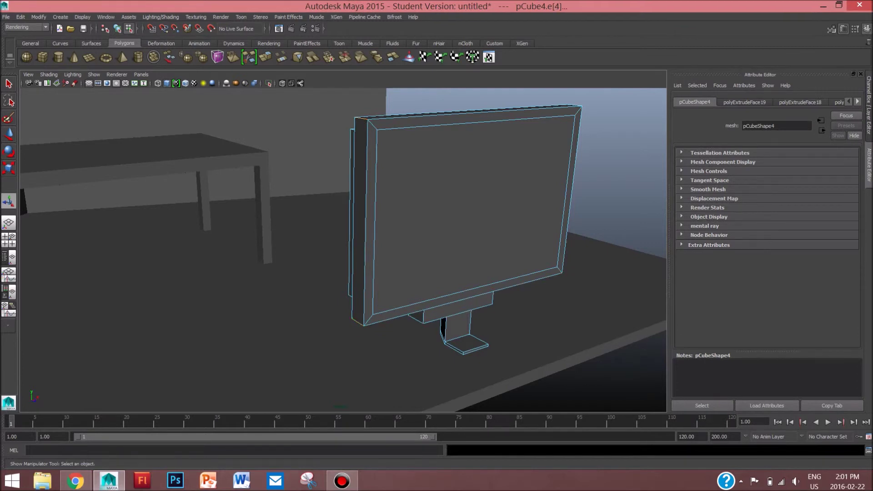
pyautogui.keyDown('alt'); pyautogui.moveTo(496, 359); pyautogui.dragTo(364, 359); pyautogui.keyUp('alt')
pyautogui.keyDown('alt'); pyautogui.moveTo(581, 380); pyautogui.dragTo(559, 370); pyautogui.keyUp('alt')
pyautogui.keyDown('shift'); pyautogui.click(549, 405); pyautogui.keyUp('shift')
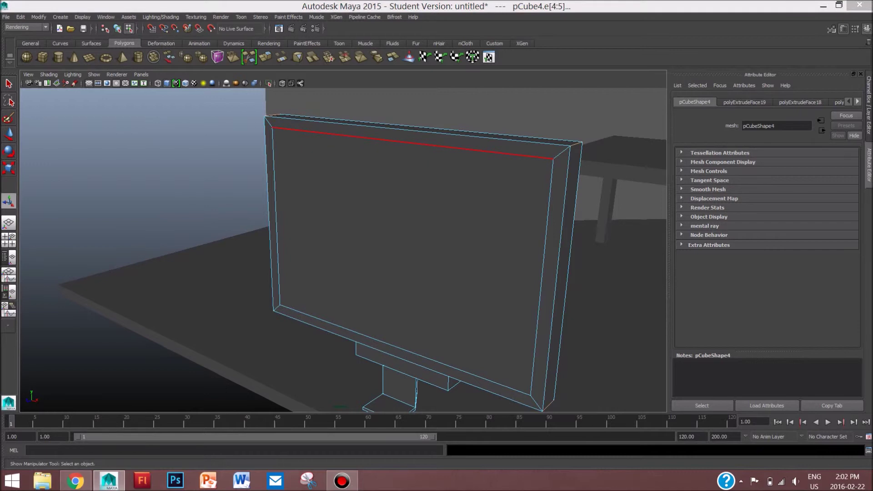
pyautogui.press('space')
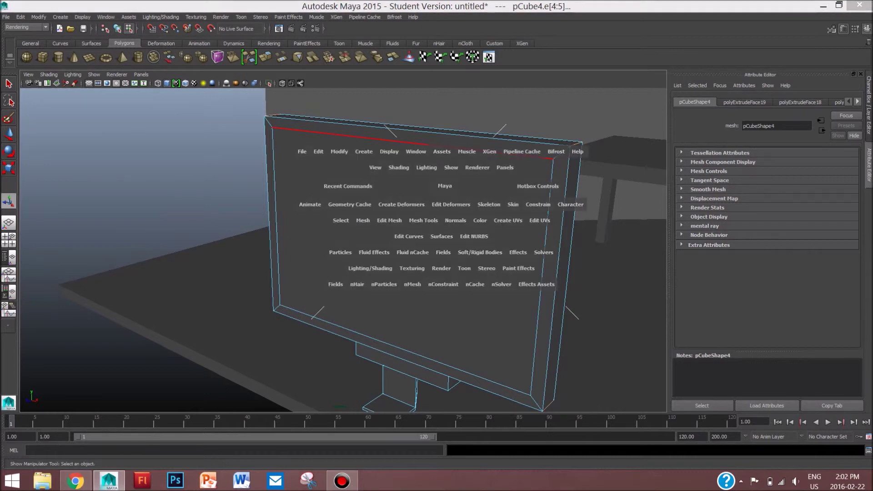
pyautogui.click(362, 220)
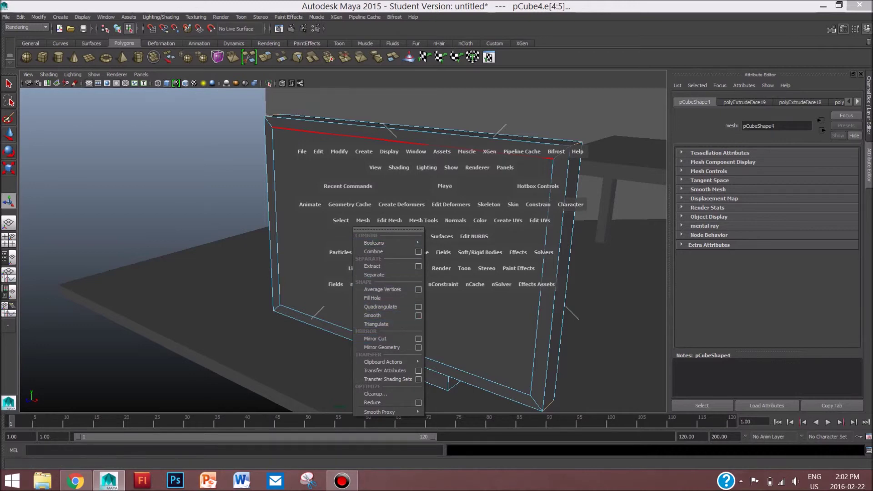
pyautogui.moveTo(382, 243)
pyautogui.click(389, 220)
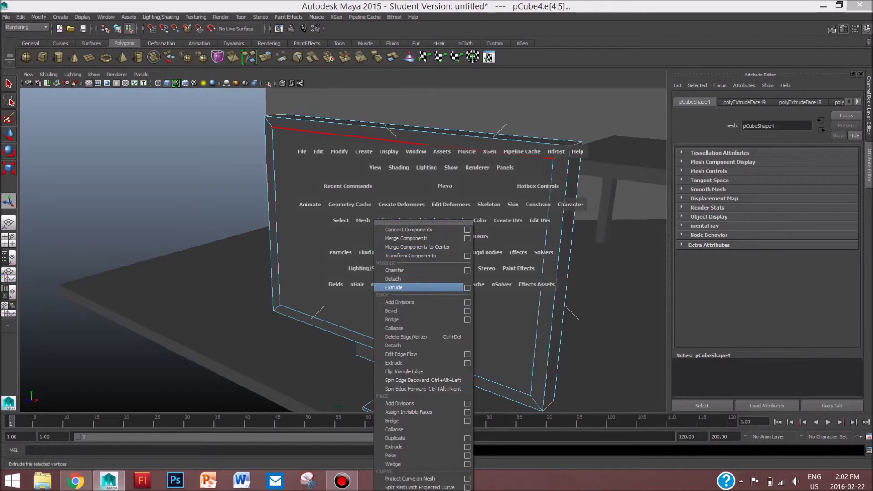
pyautogui.click(391, 310)
pyautogui.moveTo(497, 149); pyautogui.dragTo(539, 138, button='right')
pyautogui.press('space')
pyautogui.moveTo(512, 163); pyautogui.dragTo(611, 148)
# Step: Compare the monitor's overall shape and stand with the computer monitor reference picture in Chrome
pyautogui.scroll(-7, 612, 147)
pyautogui.keyDown('alt'); pyautogui.moveTo(523, 182); pyautogui.dragTo(568, 183); pyautogui.keyUp('alt')
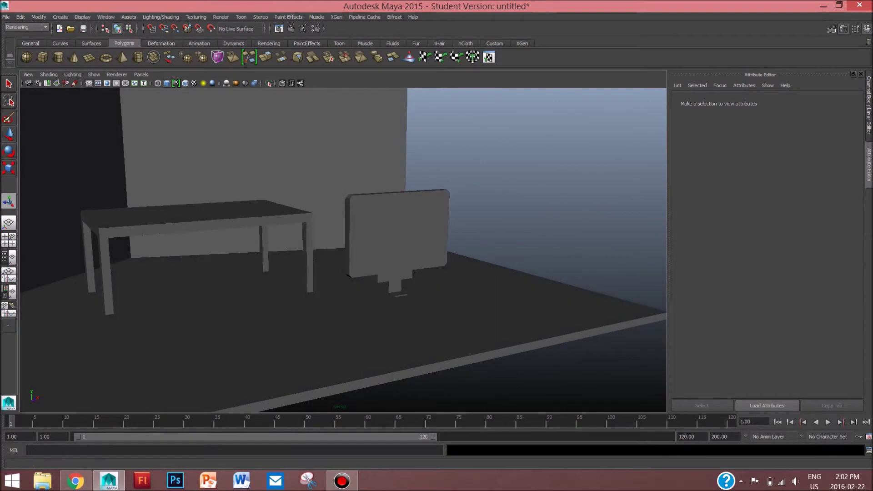
pyautogui.click(75, 481)
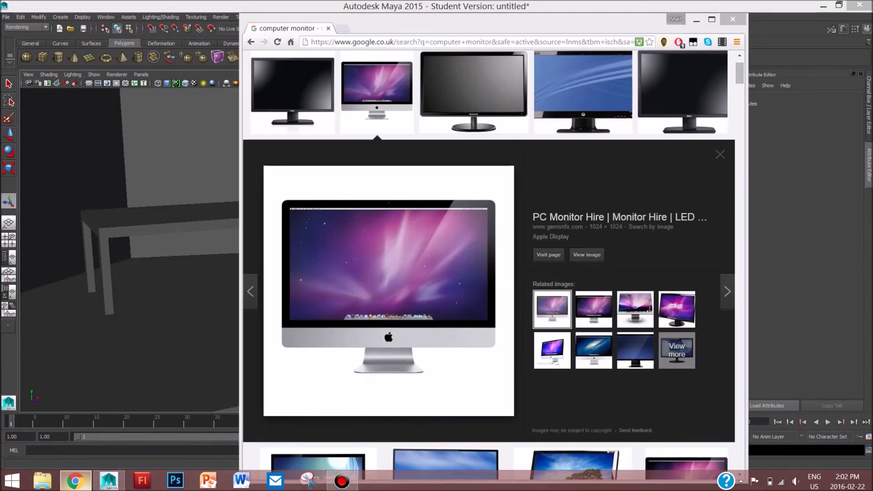
pyautogui.hotkey('alt', 'Tab')
pyautogui.hotkey('alt', 'Tab')
pyautogui.click(75, 480)
# Step: Move one side face of the monitor stand's base outward so that side of the stand flares toward the bottom
pyautogui.keyDown('alt'); pyautogui.moveTo(454, 218); pyautogui.dragTo(416, 195); pyautogui.keyUp('alt')
pyautogui.scroll(5, 387, 236)
pyautogui.moveTo(468, 253); pyautogui.dragTo(467, 273, button='right')
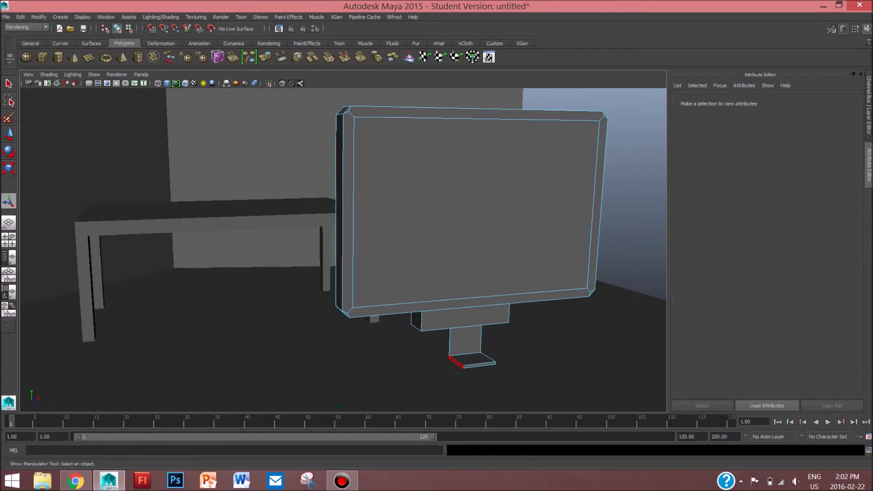
pyautogui.click(455, 362)
pyautogui.press('w')
pyautogui.moveTo(455, 362); pyautogui.dragTo(449, 363)
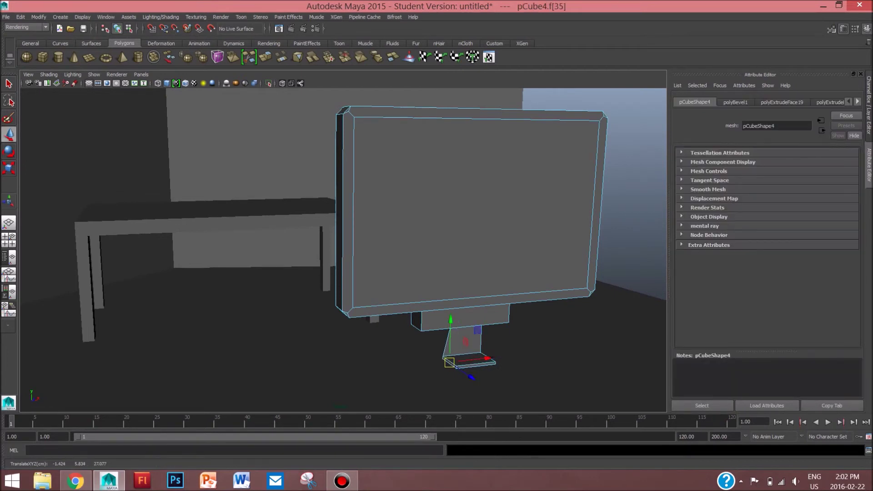
# Step: Move the opposite side face of the stand's base outward to match, then return to object mode with nothing selected
pyautogui.keyDown('alt'); pyautogui.moveTo(449, 363); pyautogui.dragTo(420, 375); pyautogui.keyUp('alt')
pyautogui.click(420, 379)
pyautogui.click(441, 383)
pyautogui.click(442, 384)
pyautogui.moveTo(486, 389); pyautogui.dragTo(527, 377)
pyautogui.scroll(-5, 409, 255)
pyautogui.moveTo(384, 240); pyautogui.dragTo(425, 230, button='right')
pyautogui.keyDown('alt'); pyautogui.moveTo(425, 230); pyautogui.dragTo(261, 226); pyautogui.keyUp('alt')
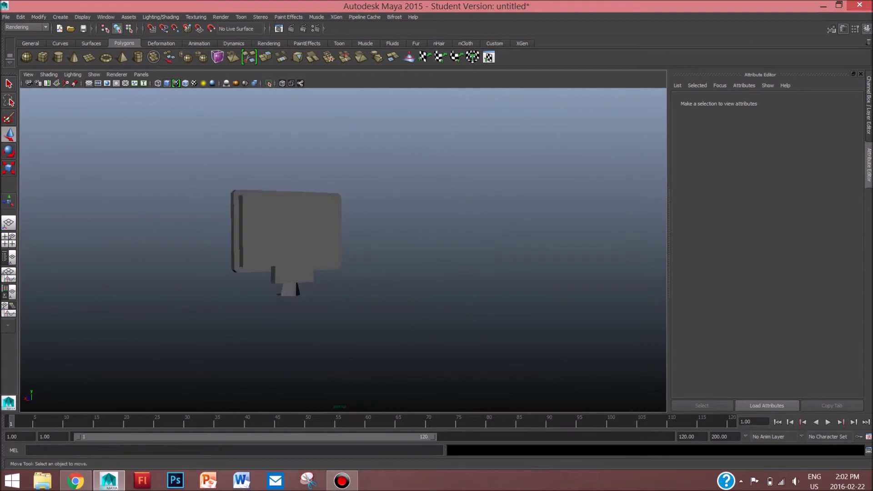
# Step: Open the related angled picture of the monitor in Chrome and compare the modelled stand's base with it in Maya
pyautogui.click(75, 480)
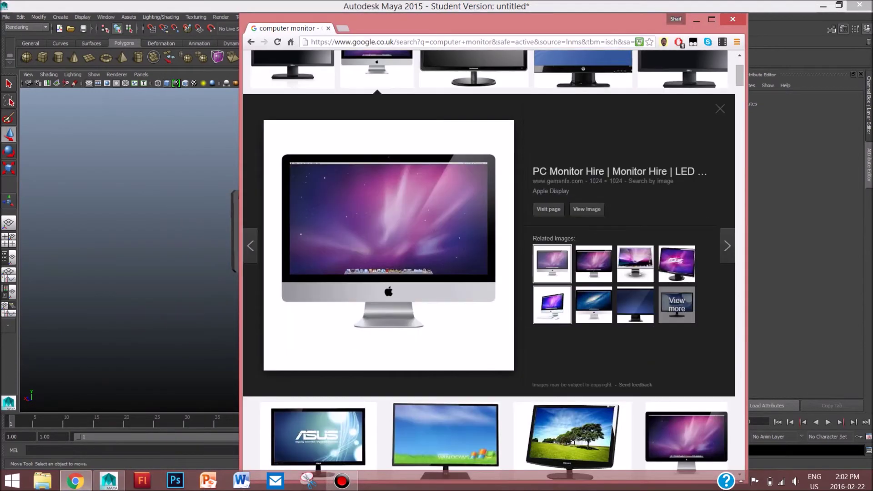
pyautogui.click(552, 303)
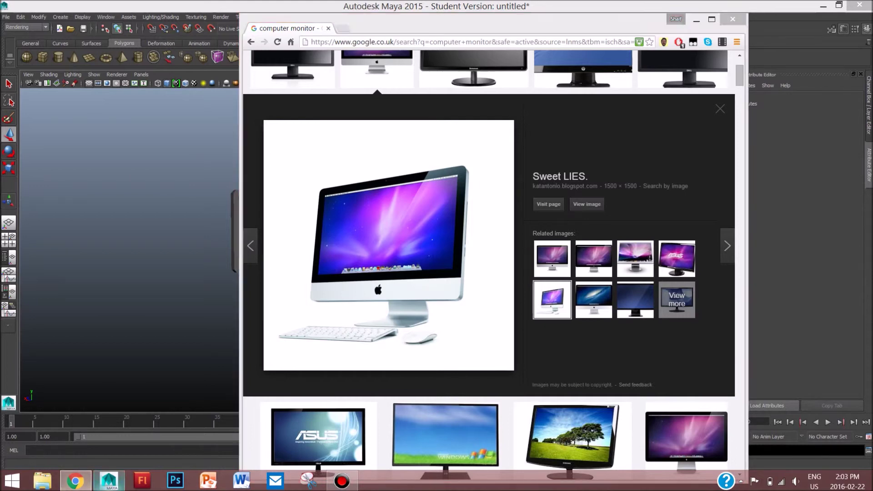
pyautogui.click(109, 480)
pyautogui.moveTo(297, 236); pyautogui.dragTo(297, 257, button='right')
pyautogui.click(283, 298)
pyautogui.scroll(5, 283, 298)
pyautogui.keyDown('alt'); pyautogui.moveTo(283, 297); pyautogui.dragTo(385, 237); pyautogui.keyUp('alt')
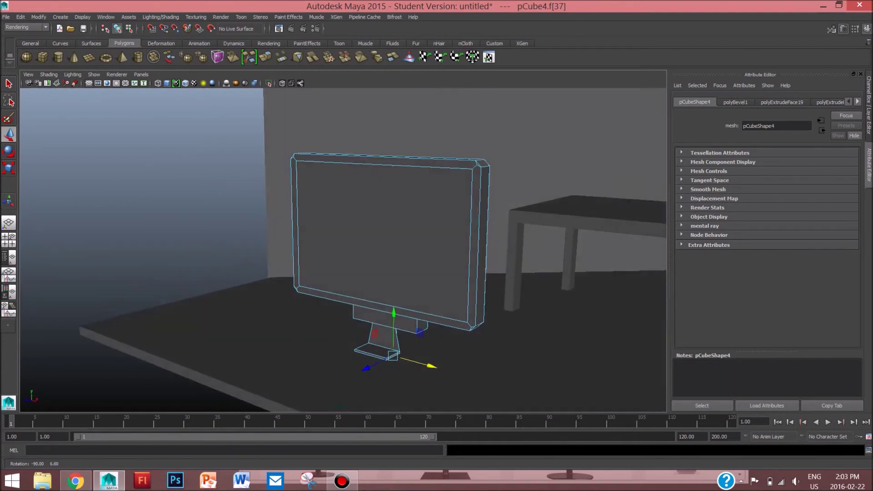
# Step: Return to object mode, move the whole monitor onto the tabletop, then deselect it
pyautogui.scroll(-4, 385, 232)
pyautogui.moveTo(386, 232); pyautogui.dragTo(423, 222, button='right')
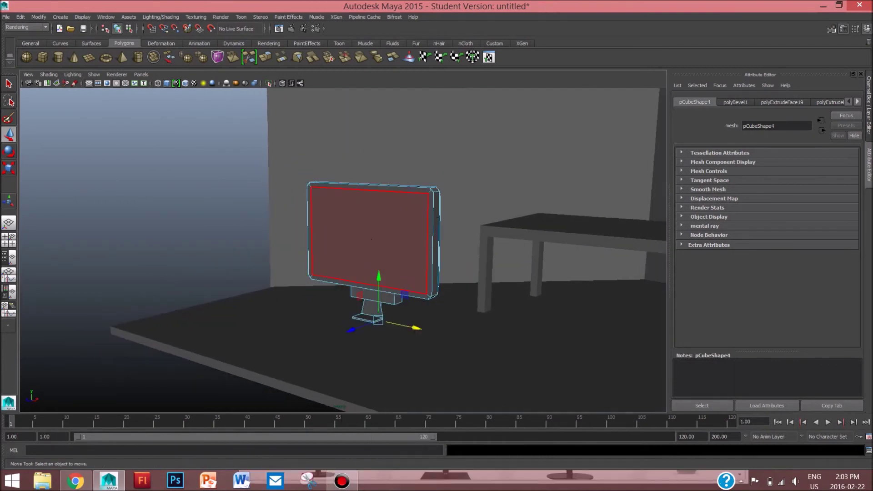
pyautogui.moveTo(369, 237); pyautogui.dragTo(611, 192)
pyautogui.keyDown('alt'); pyautogui.moveTo(611, 191); pyautogui.dragTo(587, 232); pyautogui.keyUp('alt')
pyautogui.scroll(-3, 546, 218)
pyautogui.rightClick(459, 176)
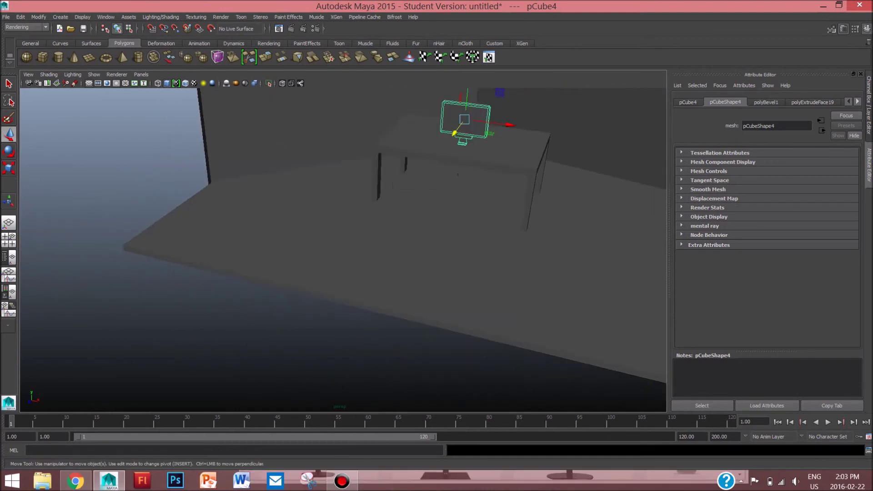
pyautogui.click(458, 176)
pyautogui.click(412, 386)
pyautogui.keyDown('alt'); pyautogui.moveTo(411, 387); pyautogui.dragTo(415, 356); pyautogui.keyUp('alt')
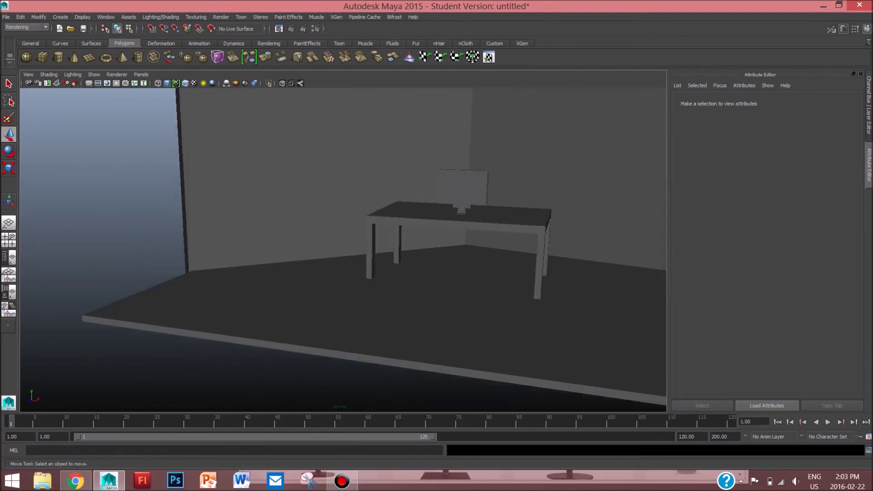
pyautogui.scroll(4, 415, 356)
pyautogui.keyDown('alt'); pyautogui.moveTo(415, 356); pyautogui.dragTo(310, 371, button='middle'); pyautogui.keyUp('alt')
pyautogui.scroll(2, 355, 367)
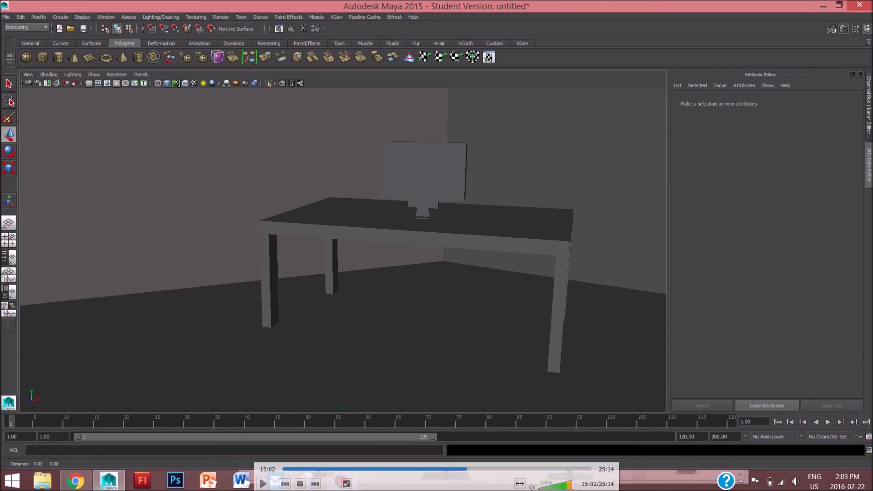
pyautogui.press('Escape')
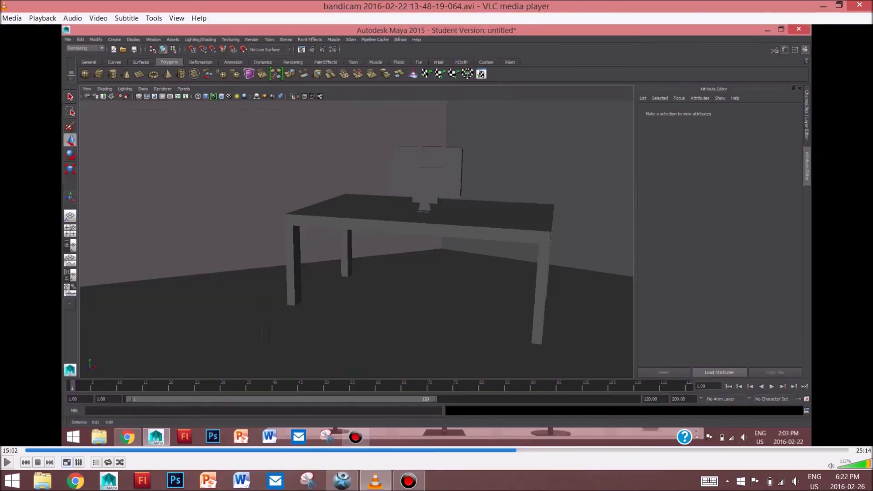